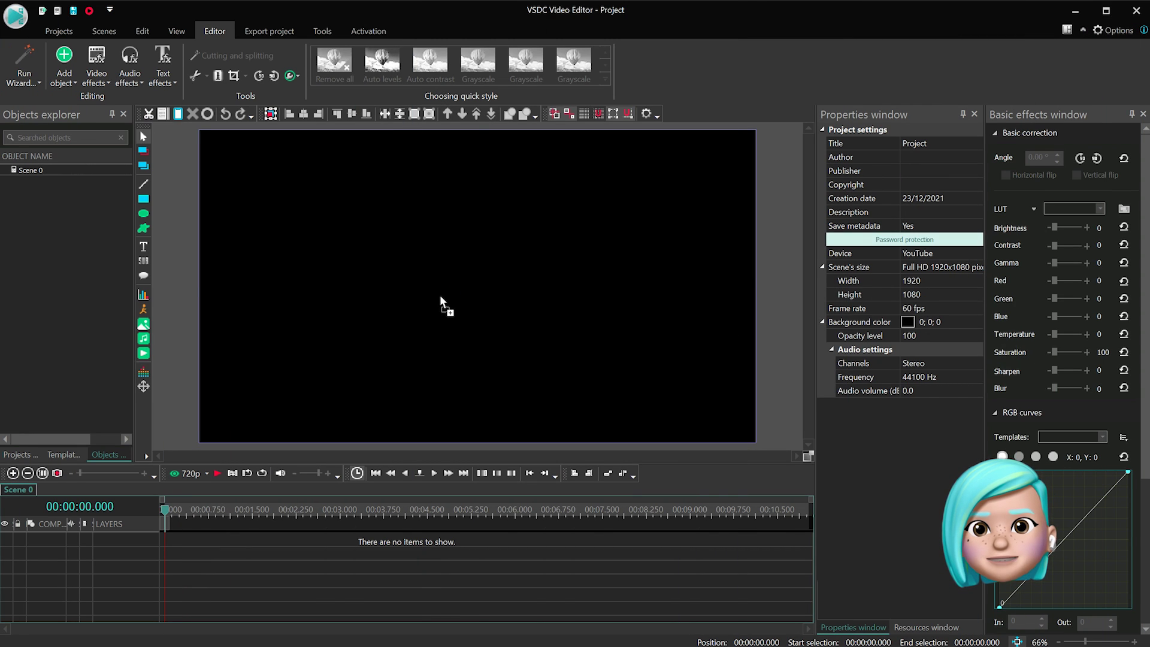
- Add the robot chess video to the scene and start a movement map with the tracking box on the gripper
drag(441, 297, 440, 297)
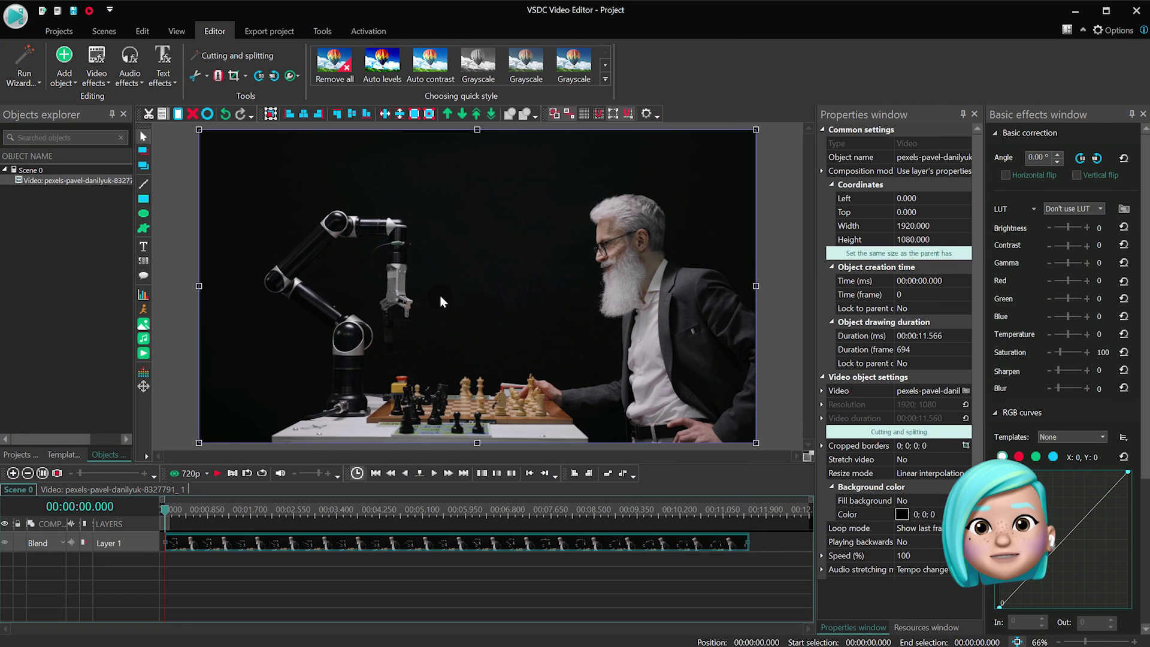
right_click(503, 187)
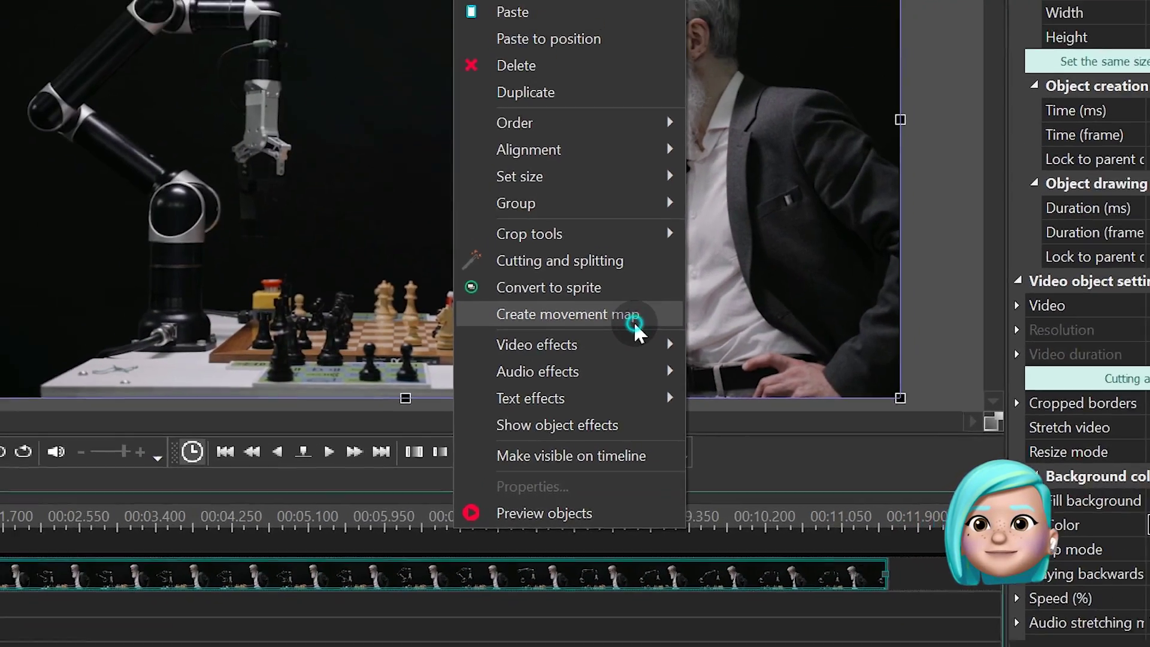
click(643, 297)
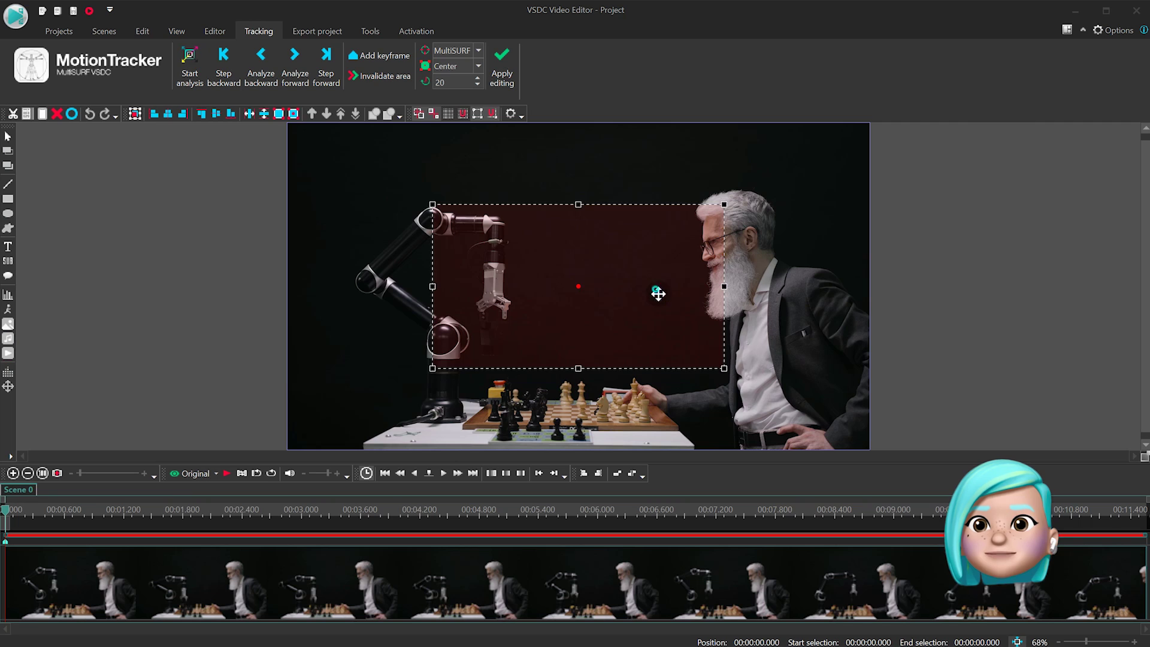
drag(658, 292, 693, 357)
- Tighten the tracking box around the gripper, analyse the clip, apply the tracking and save
drag(759, 431, 521, 332)
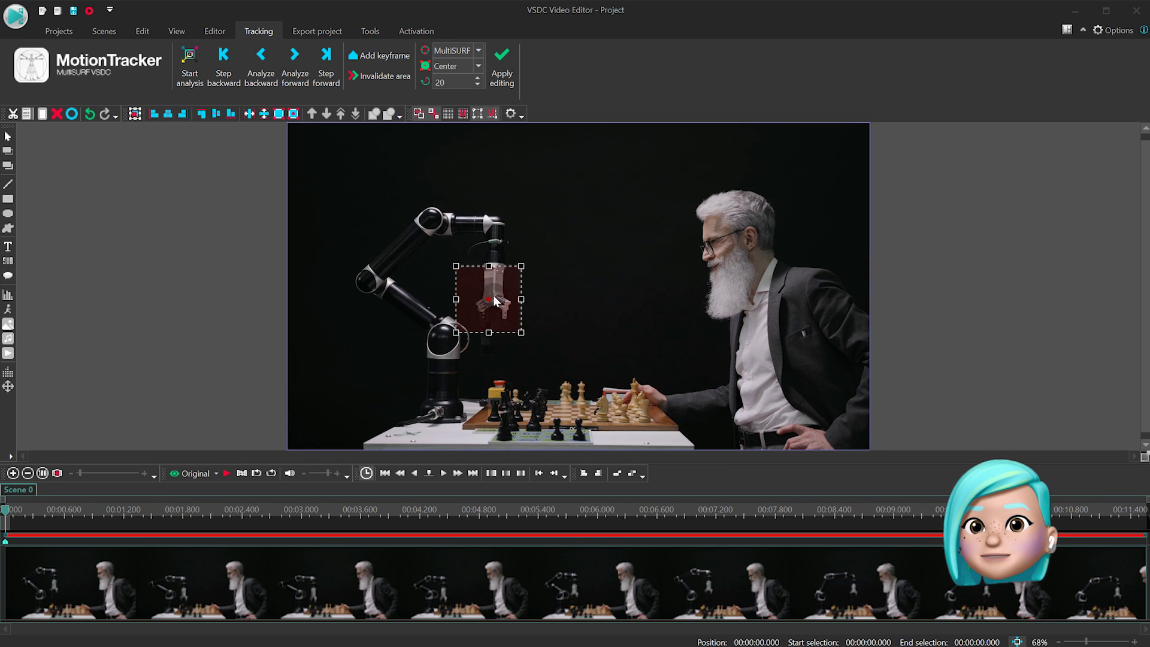
click(178, 70)
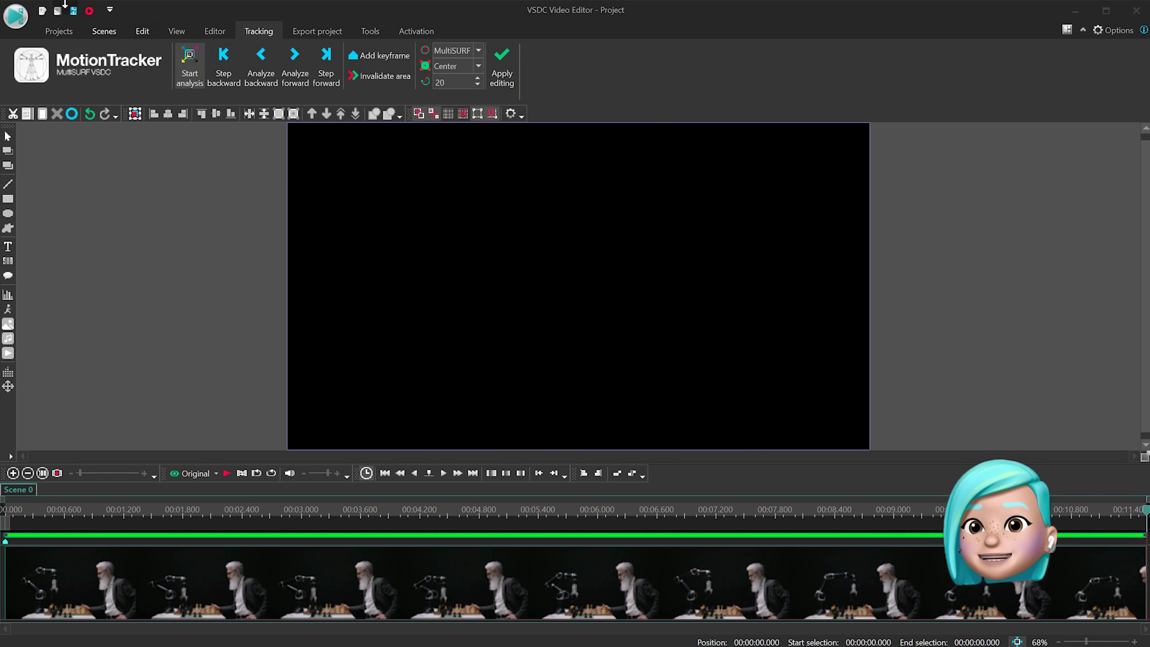
click(502, 74)
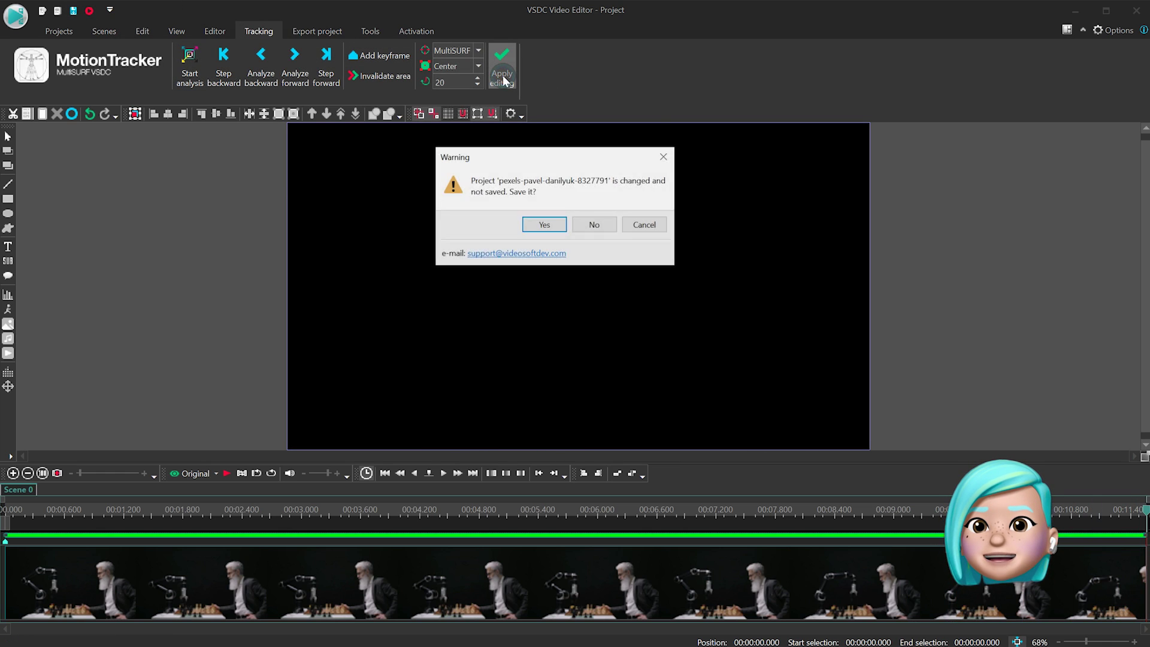
click(555, 220)
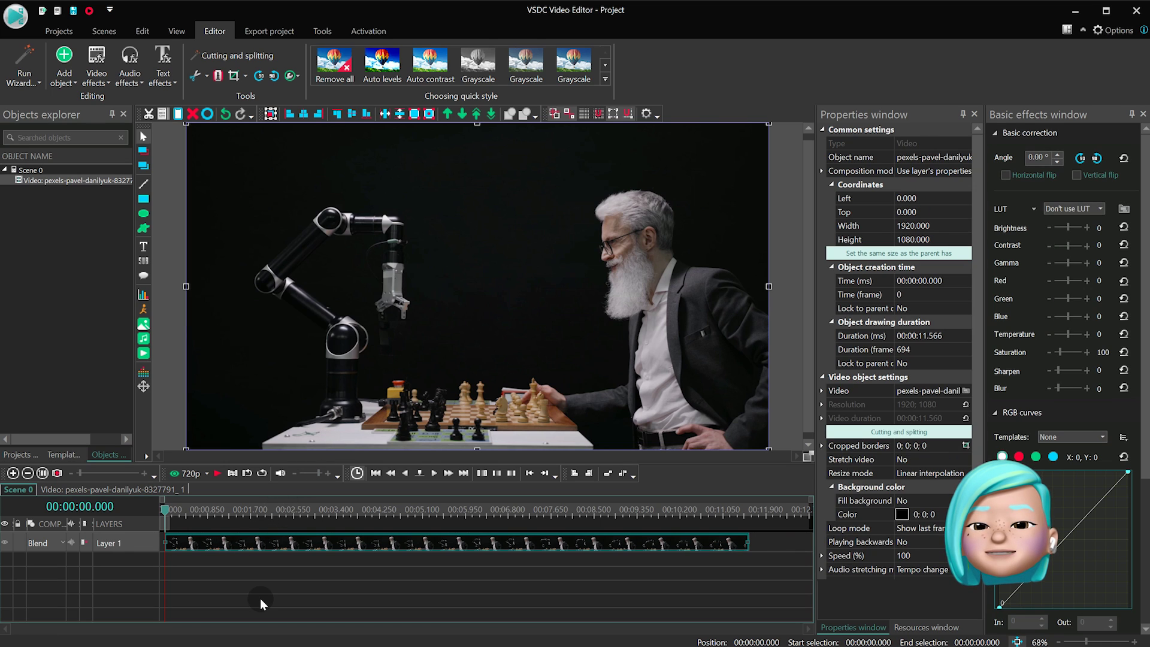
- Draw a circle around the robot gripper with the Ellipse tool
click(260, 598)
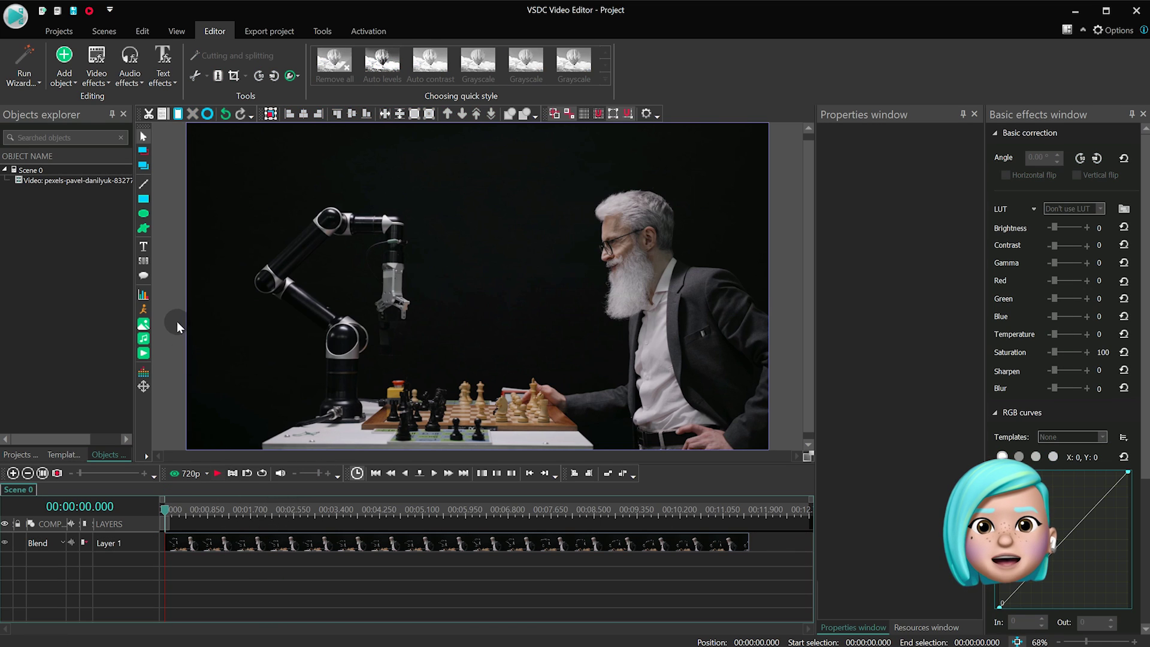
click(144, 213)
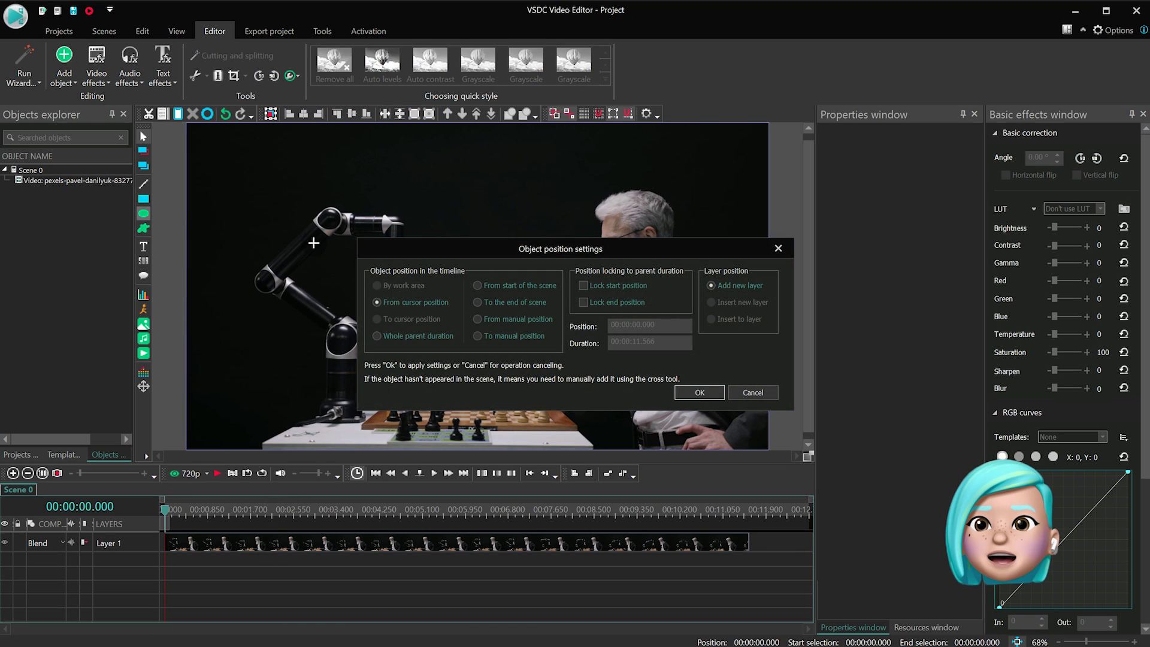
key(Return)
drag(358, 271, 427, 340)
- Give the ellipse a white outline and transparent fill, then open its own timeline
click(847, 418)
click(977, 418)
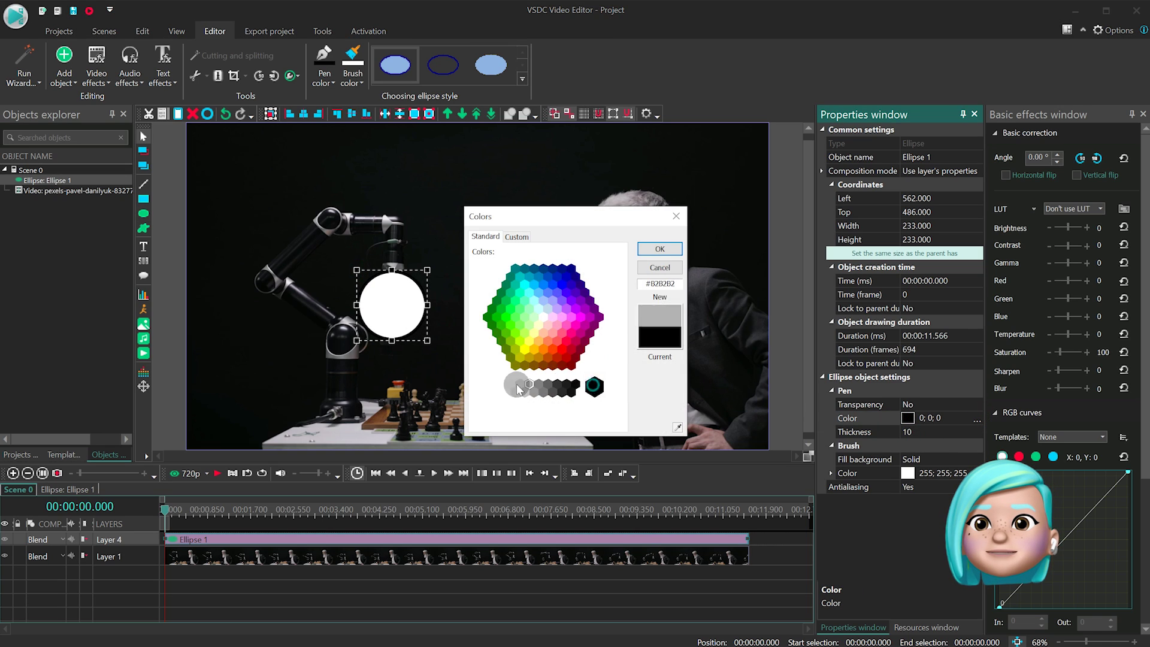
key(Escape)
double_click(977, 463)
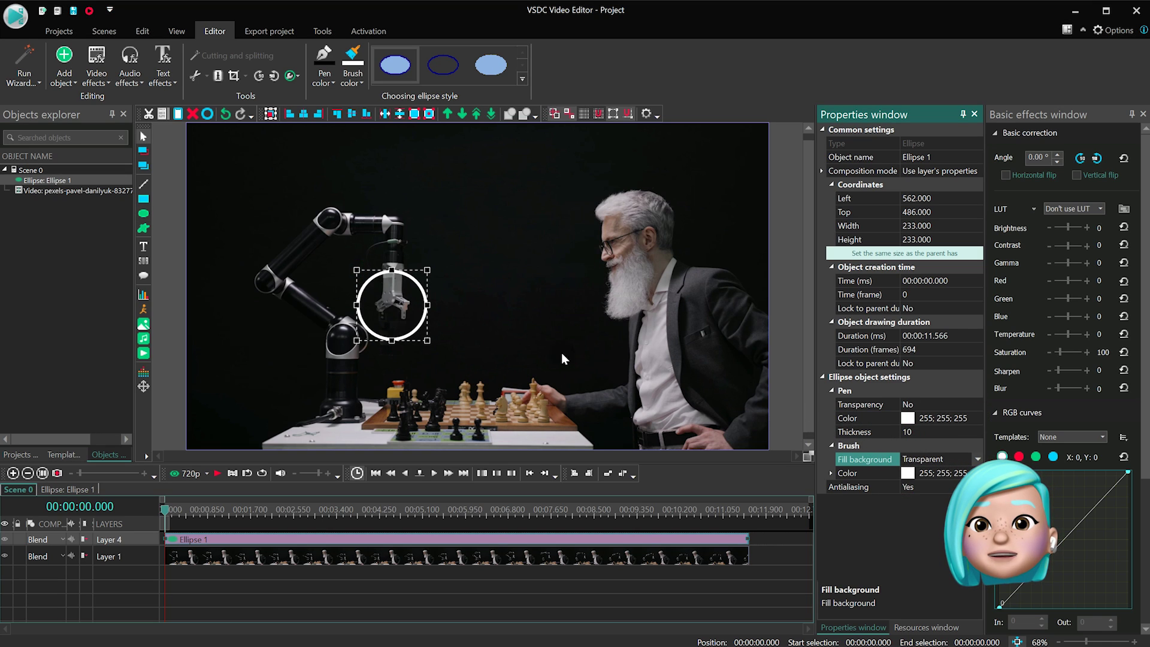
double_click(383, 308)
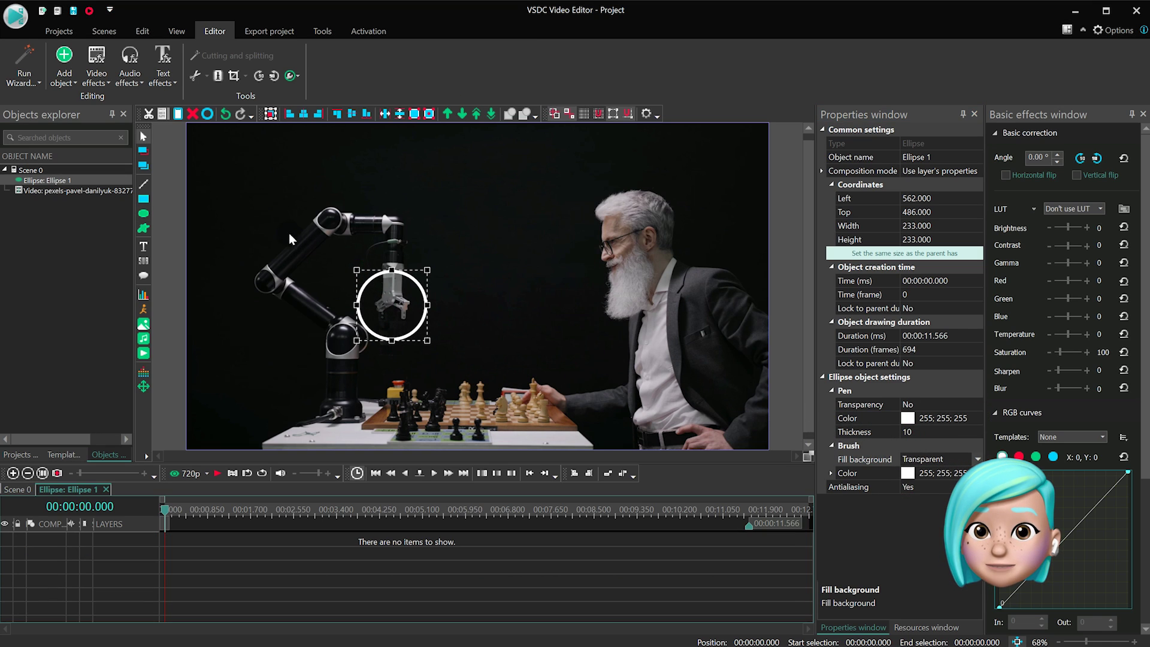
click(64, 66)
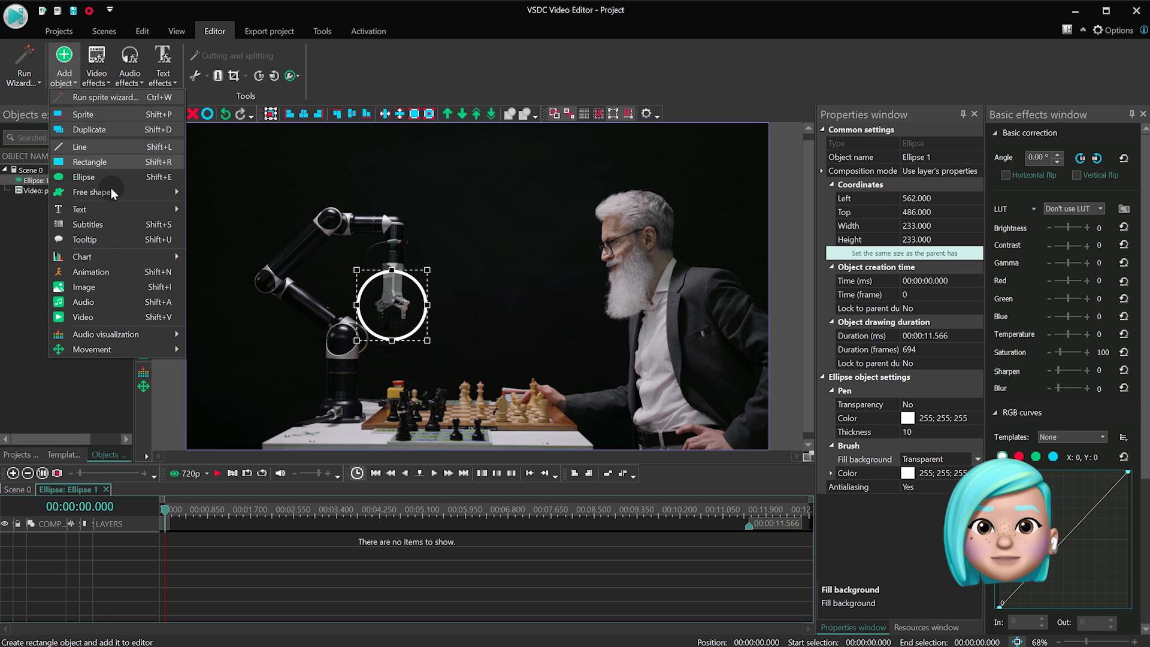
- Add a movement map from the tracked video to the ellipse and convert the TrackingMap to a curve
mouse_move(156, 349)
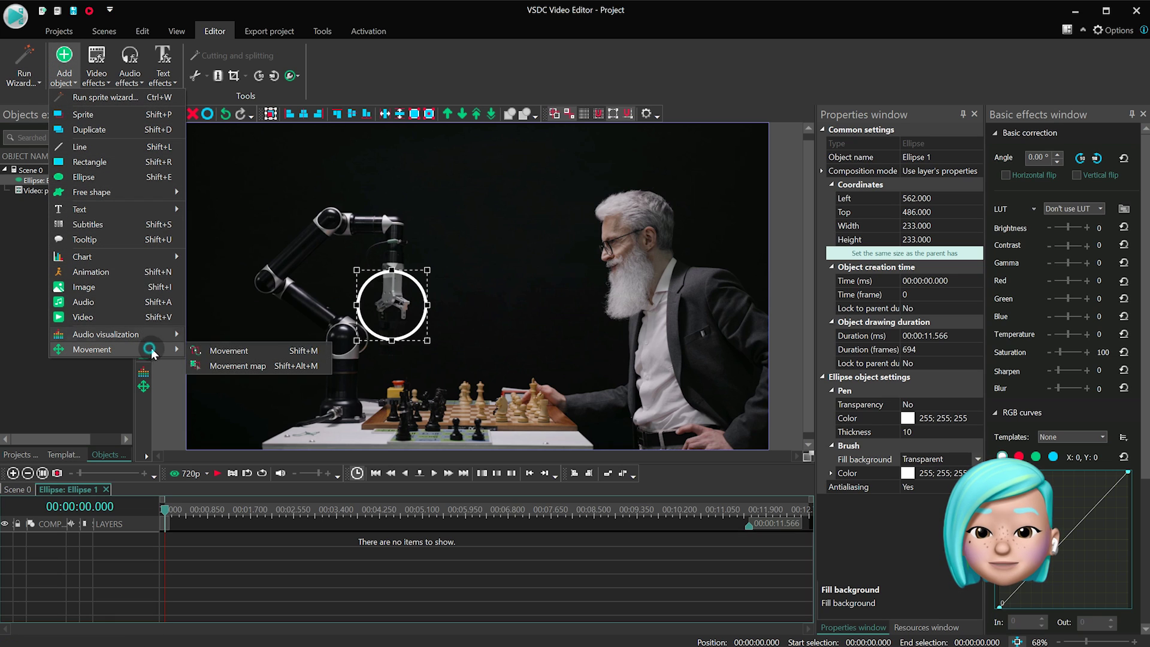
click(242, 364)
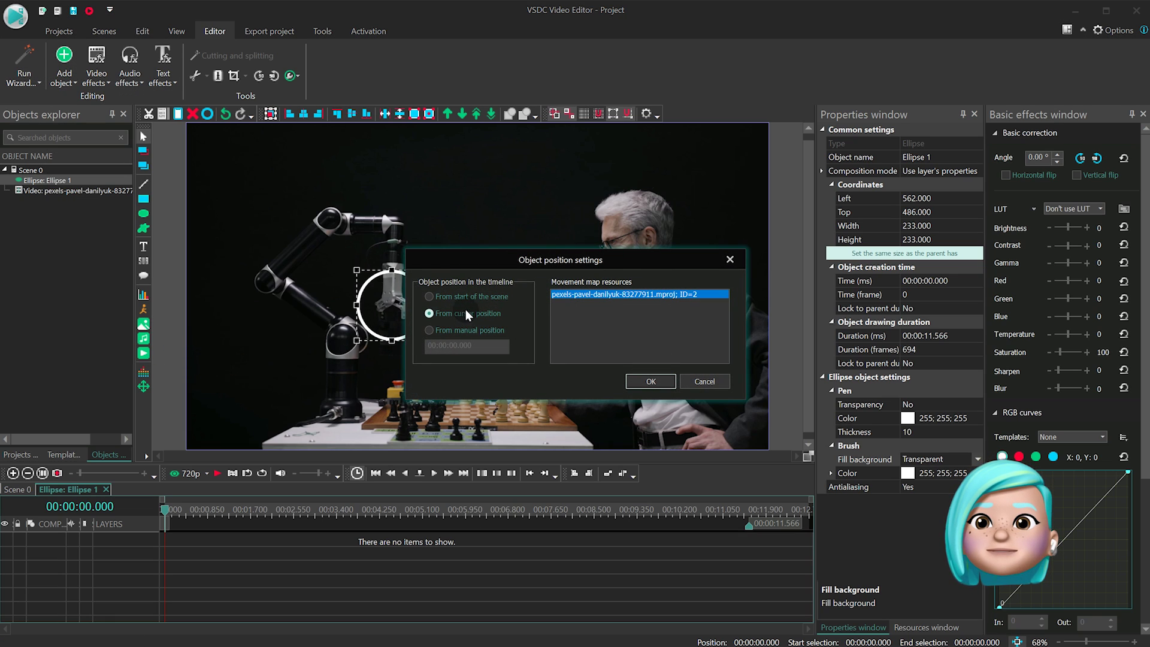
click(652, 380)
scroll(418, 348, up, 5)
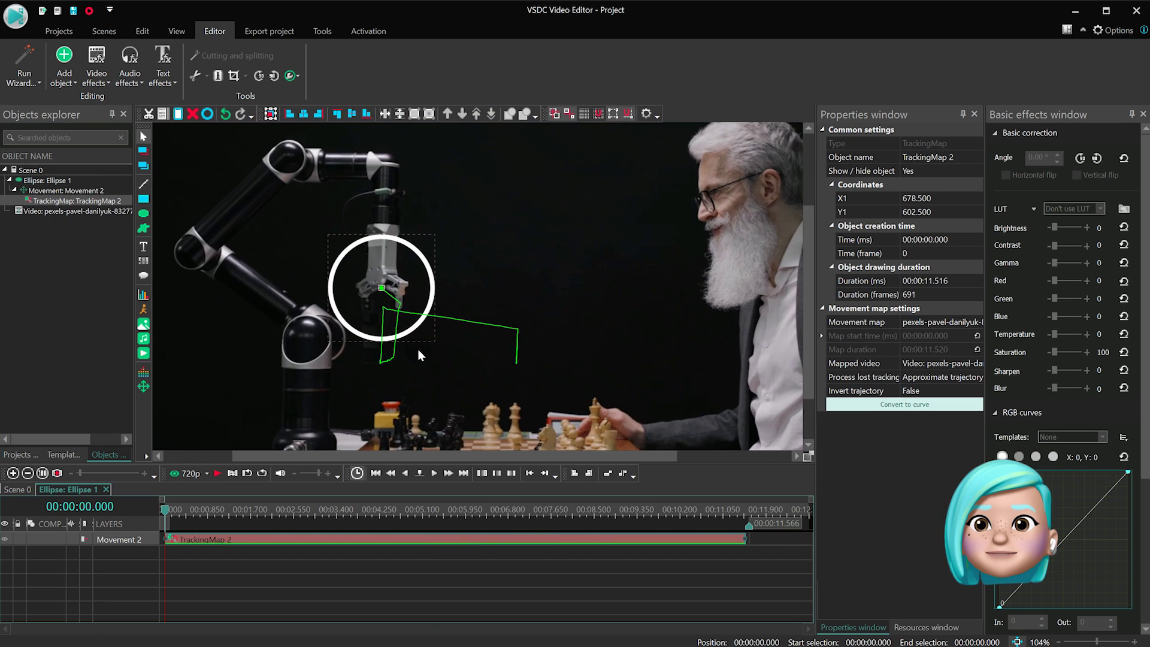
right_click(599, 539)
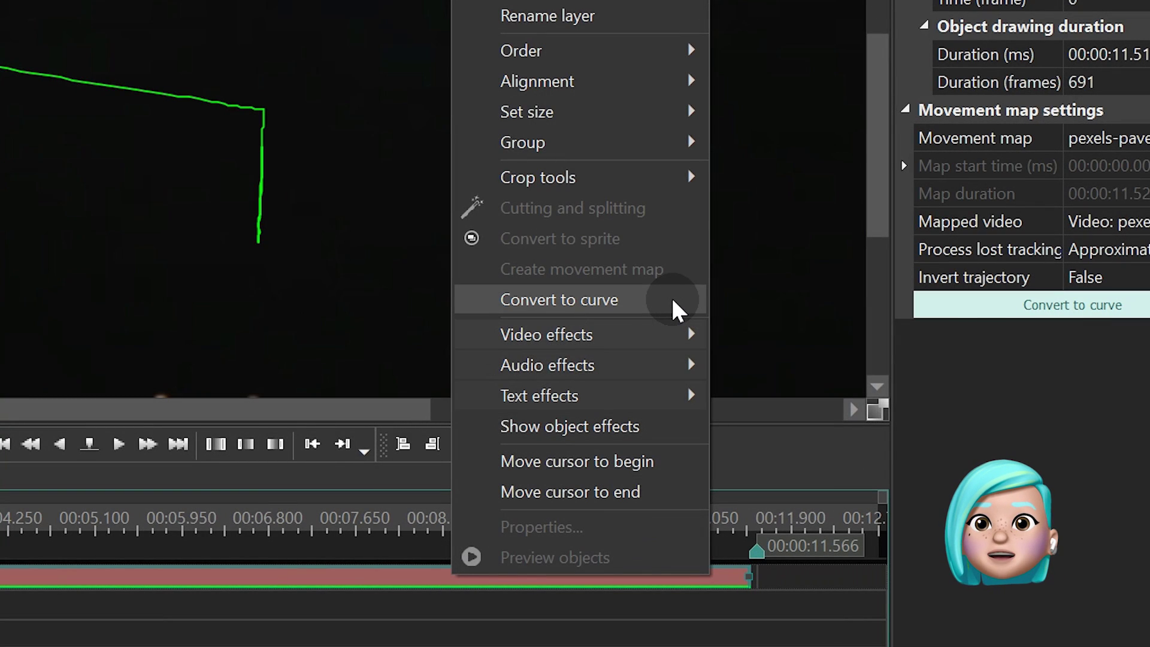
click(672, 299)
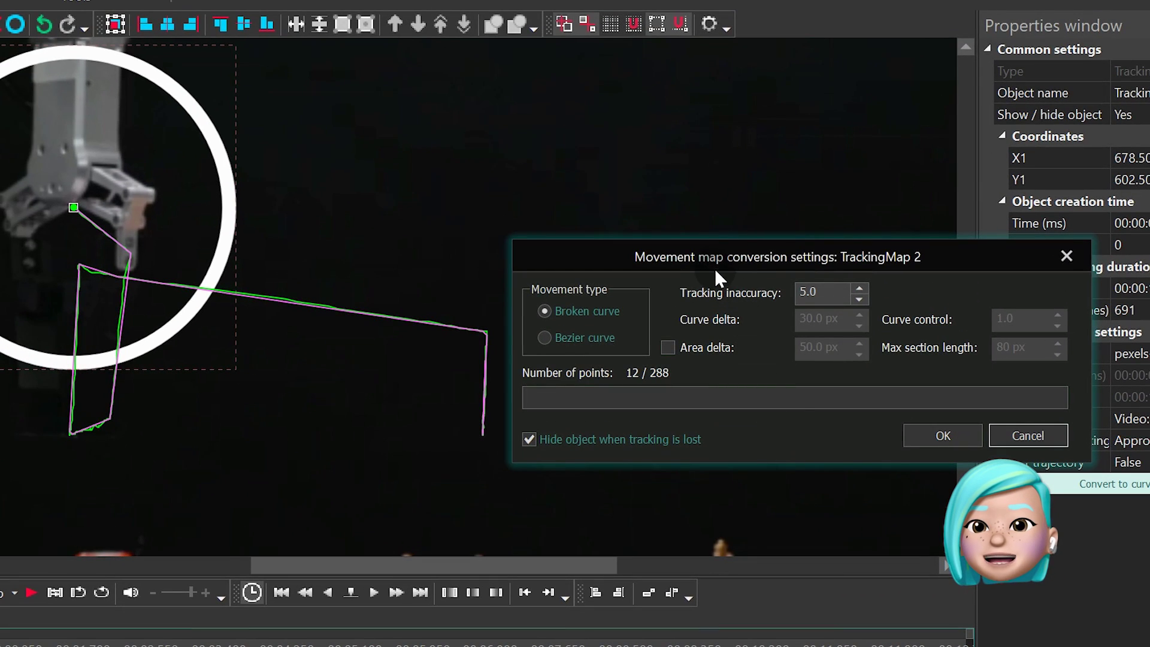
- Move the Movement map conversion settings dialog to the top to uncover the tracked path
drag(689, 257, 667, 62)
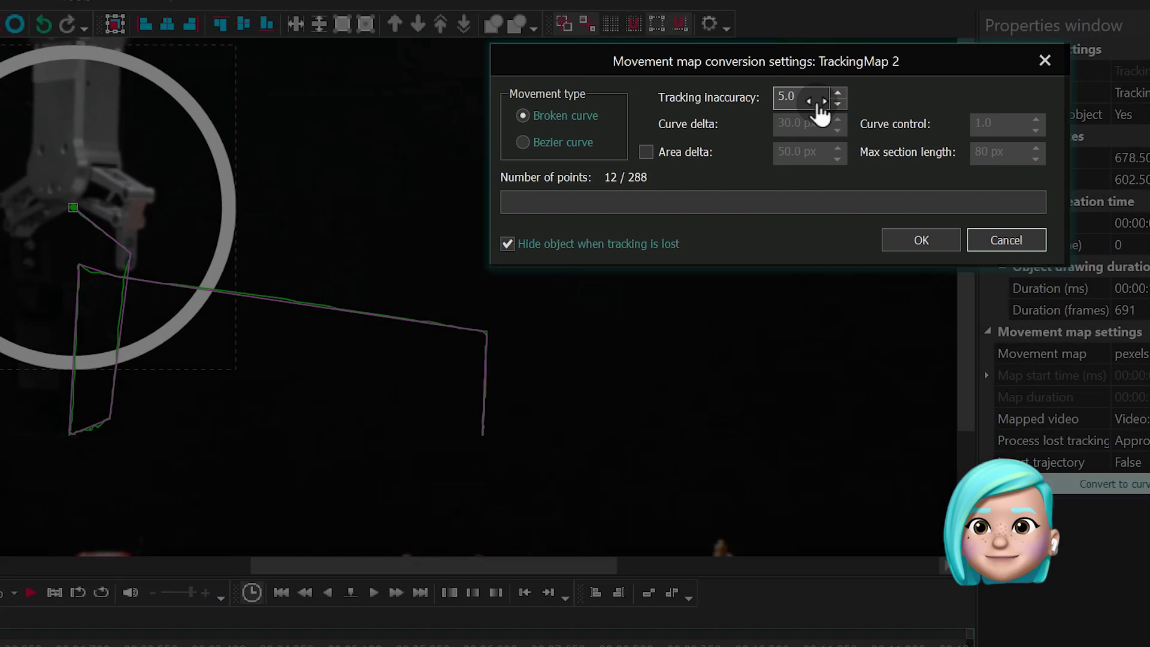
- Set the tracking inaccuracy to 5
double_click(781, 96)
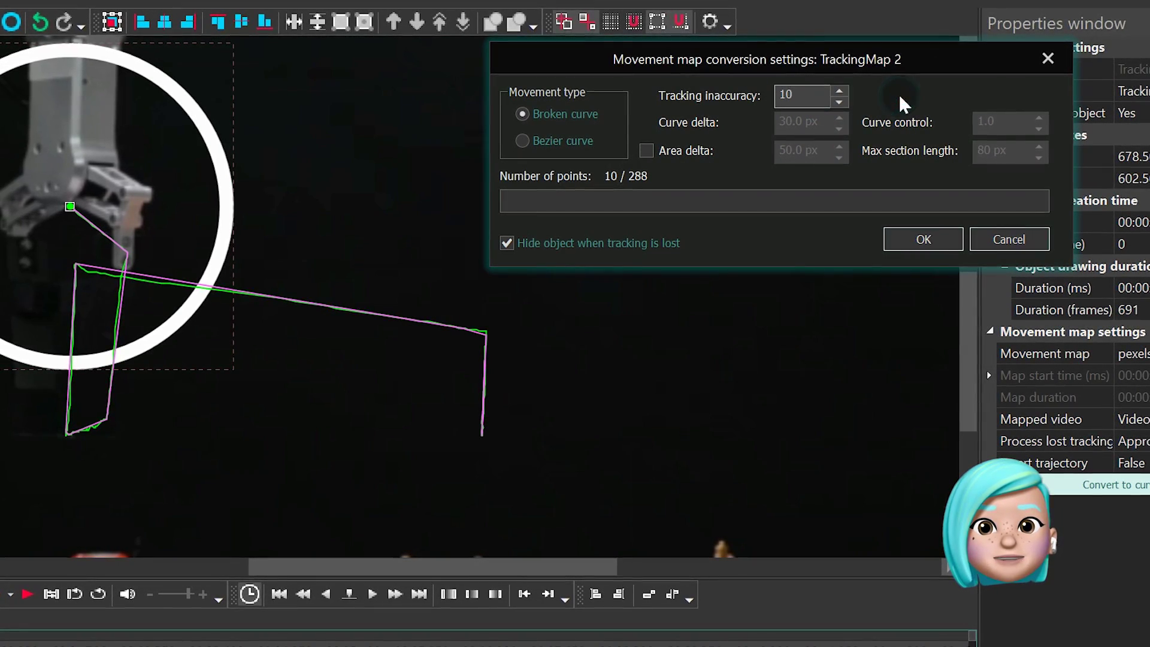
click(798, 95)
click(902, 84)
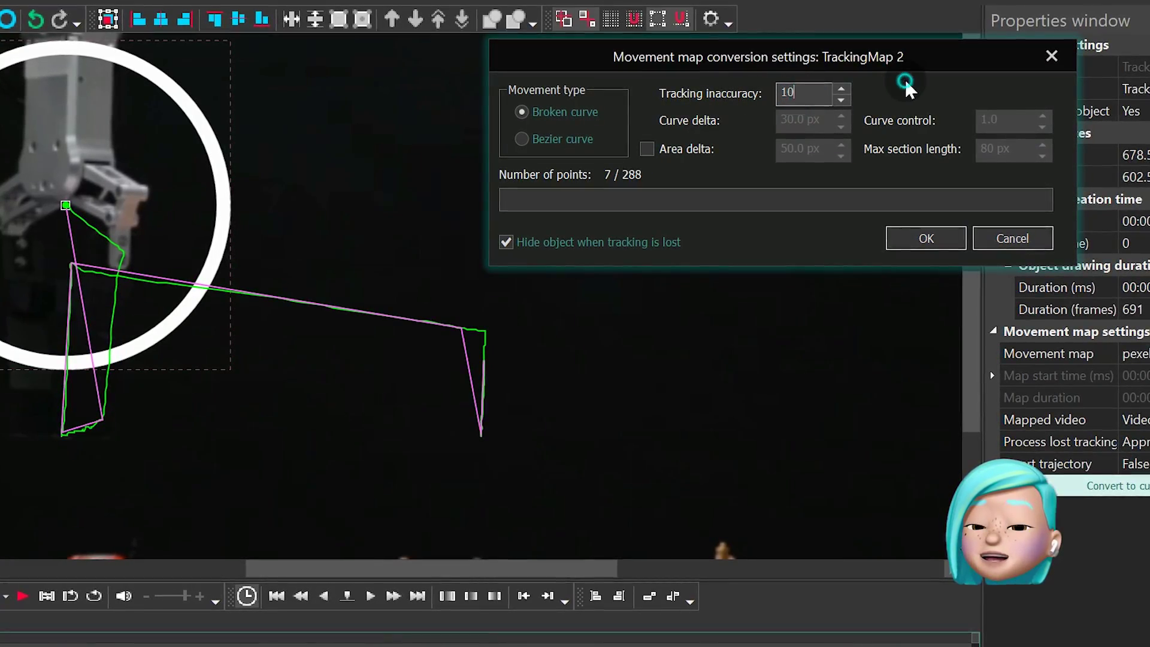
key(BackSpace)
text(5)
double_click(817, 94)
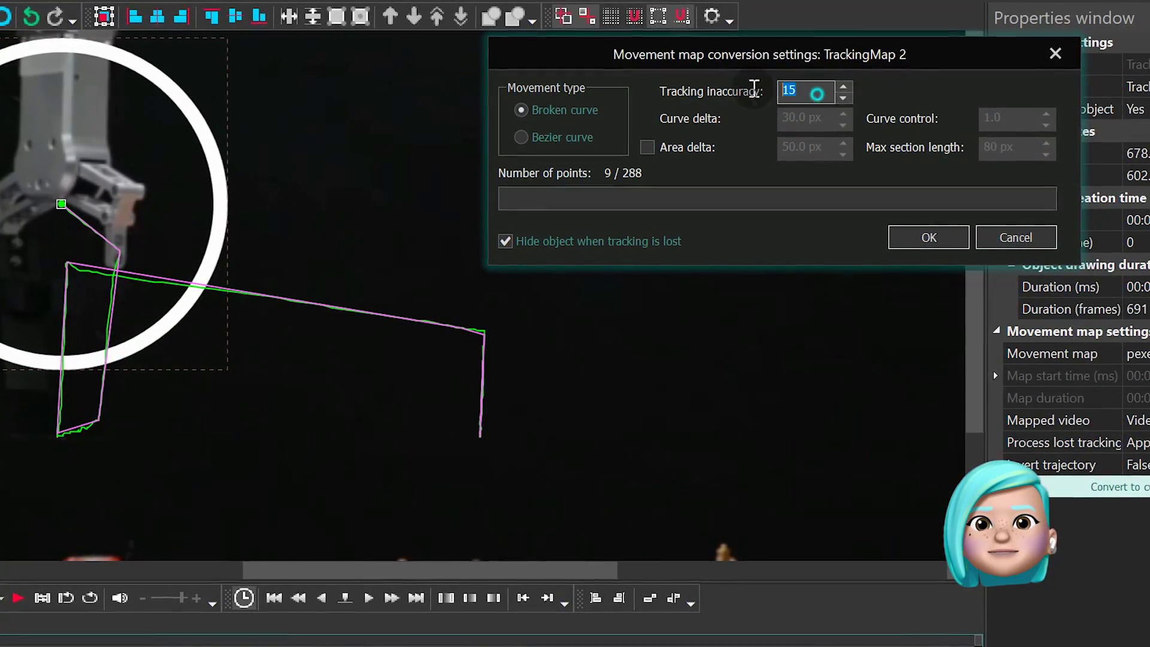
text(5)
- Switch the path to a Bezier curve with curve control 2
click(561, 137)
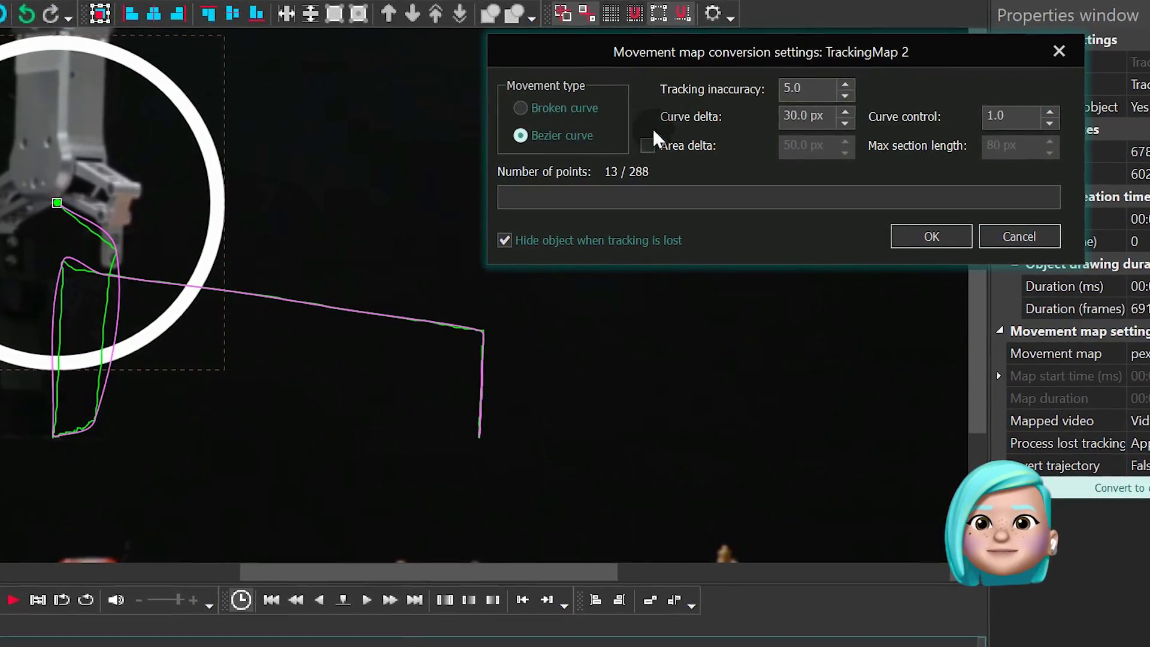
double_click(1030, 114)
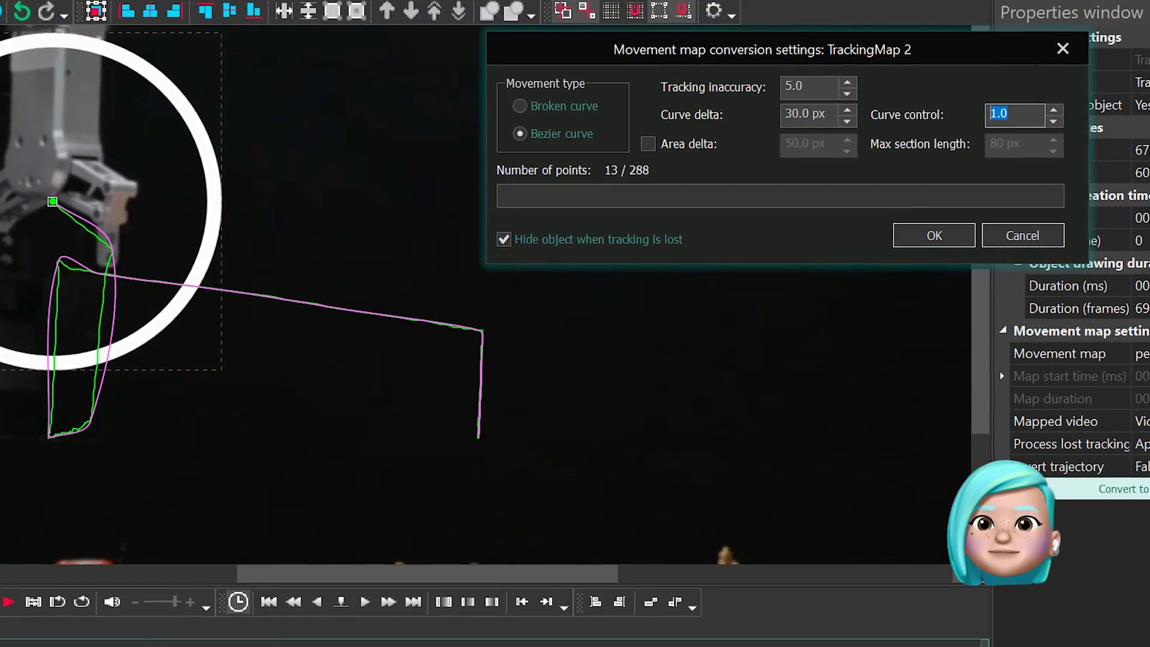
text(5)
click(1025, 122)
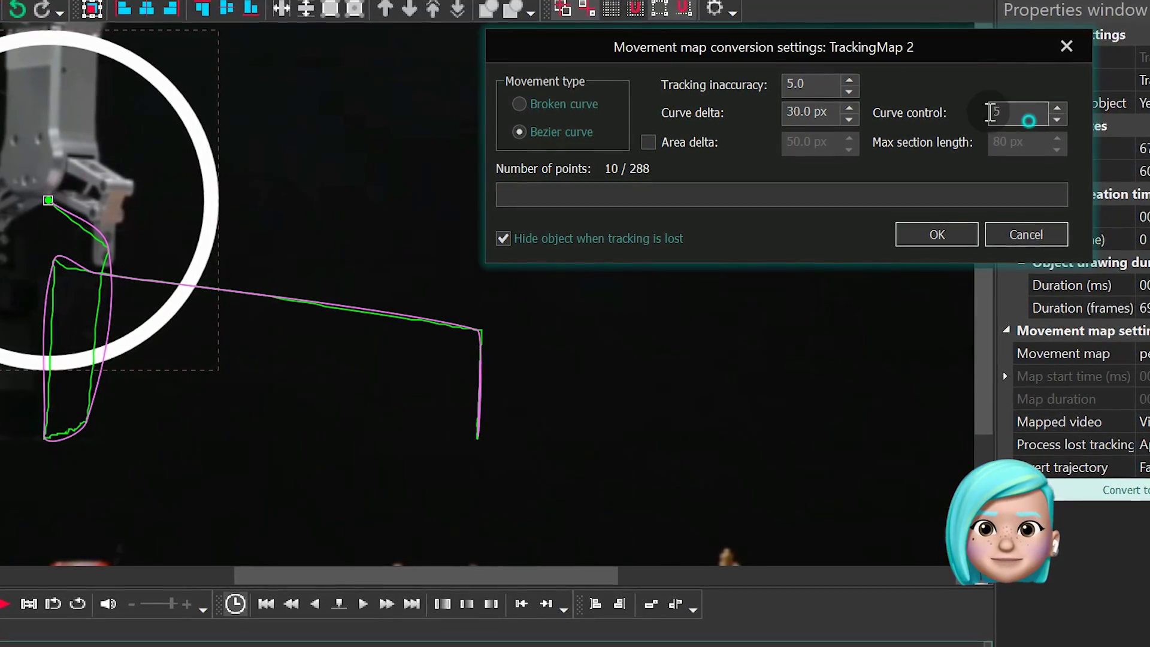
key(BackSpace)
text(2)
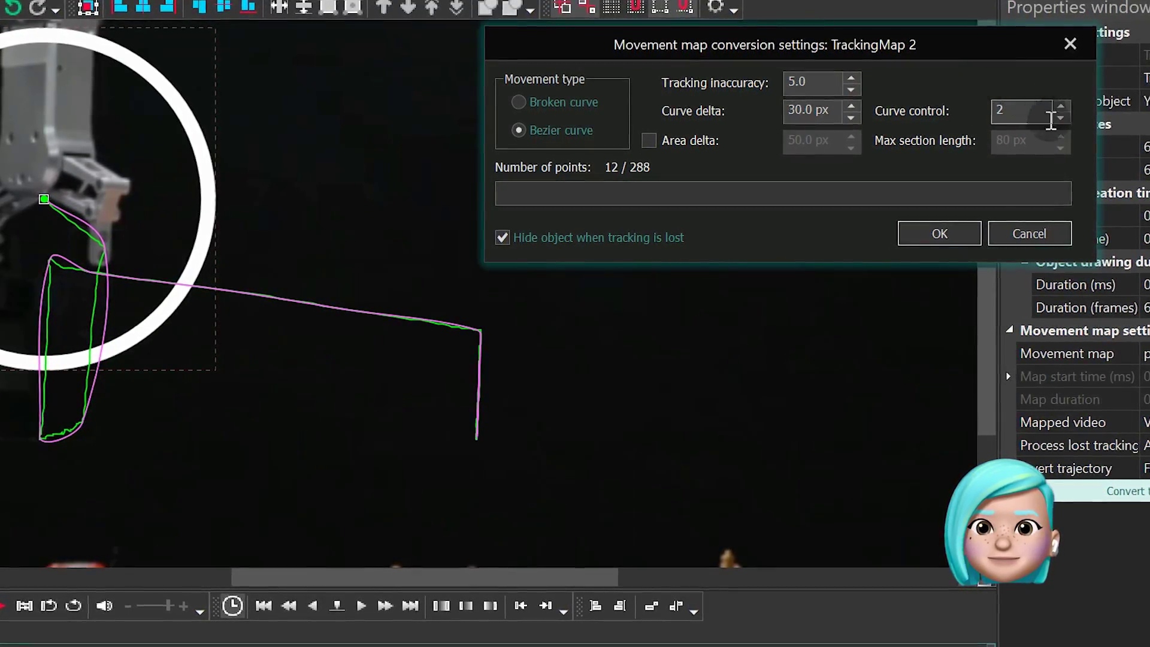
- Set the curve delta to 10 px
double_click(832, 109)
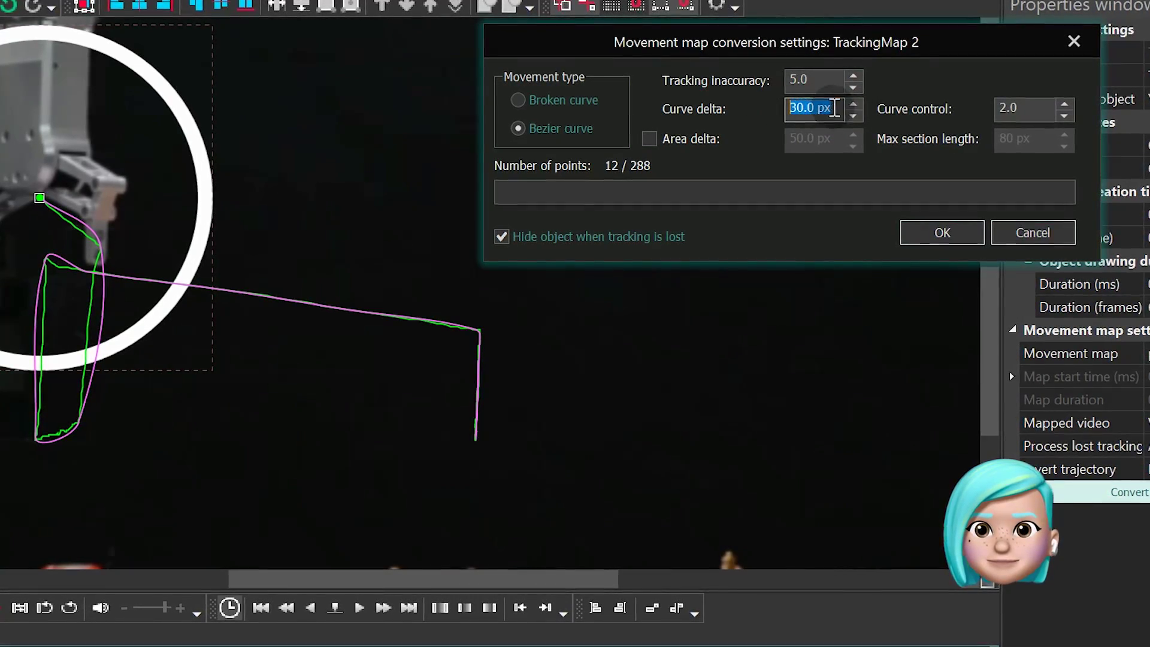
text(50)
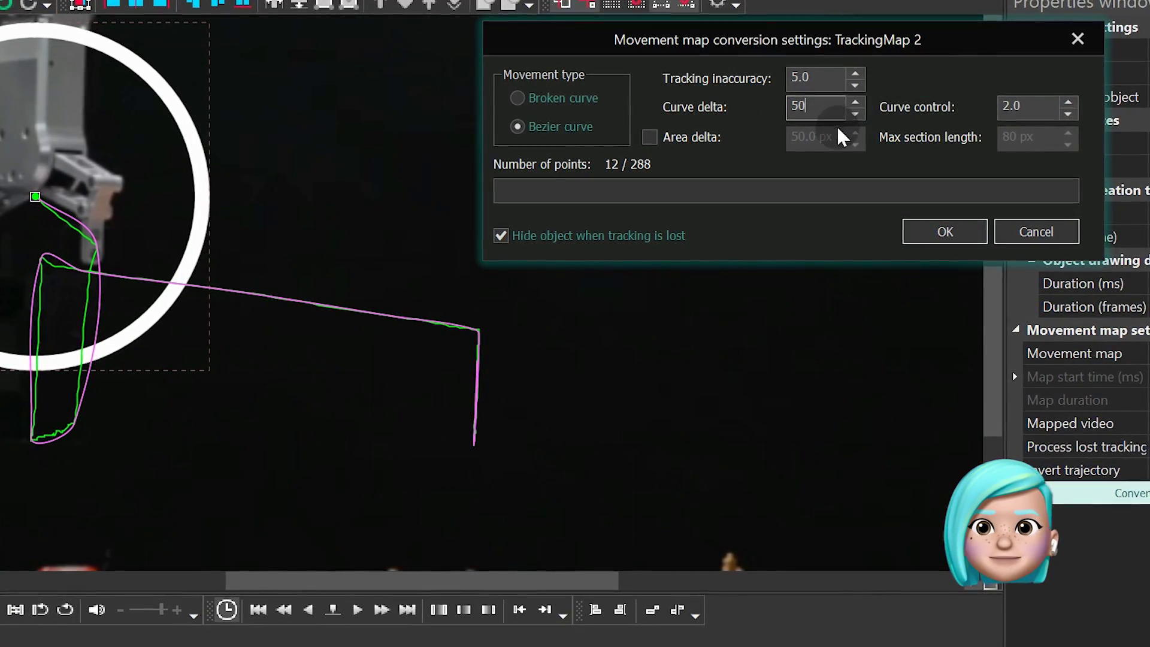
click(1040, 106)
double_click(819, 108)
text(150)
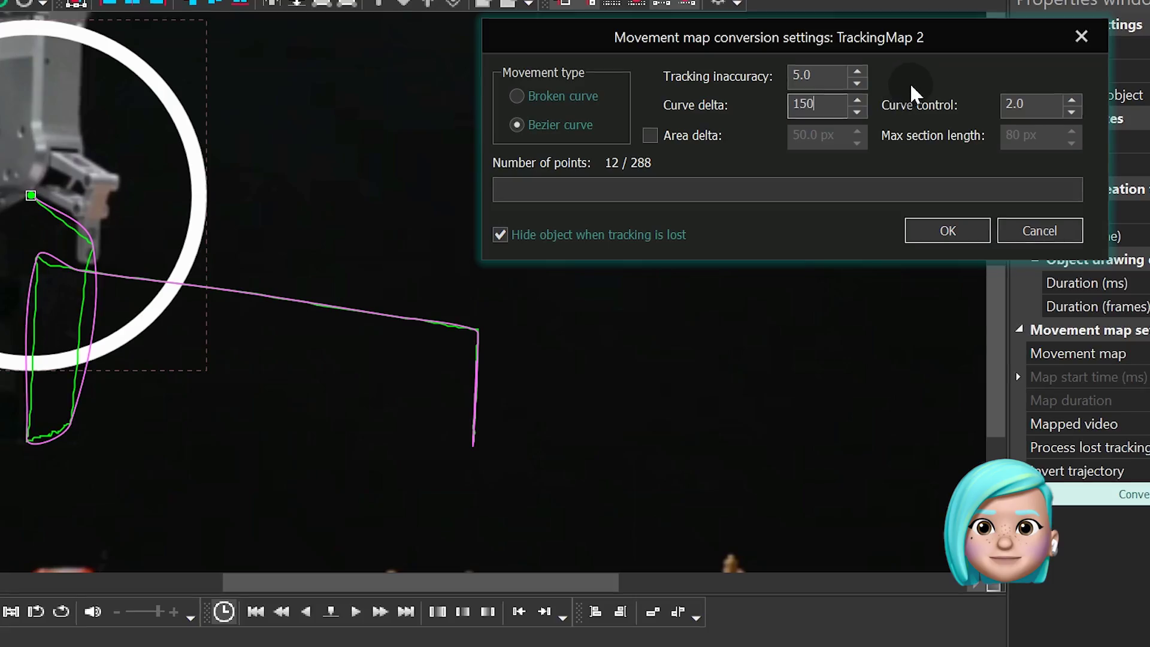
click(1027, 106)
double_click(840, 104)
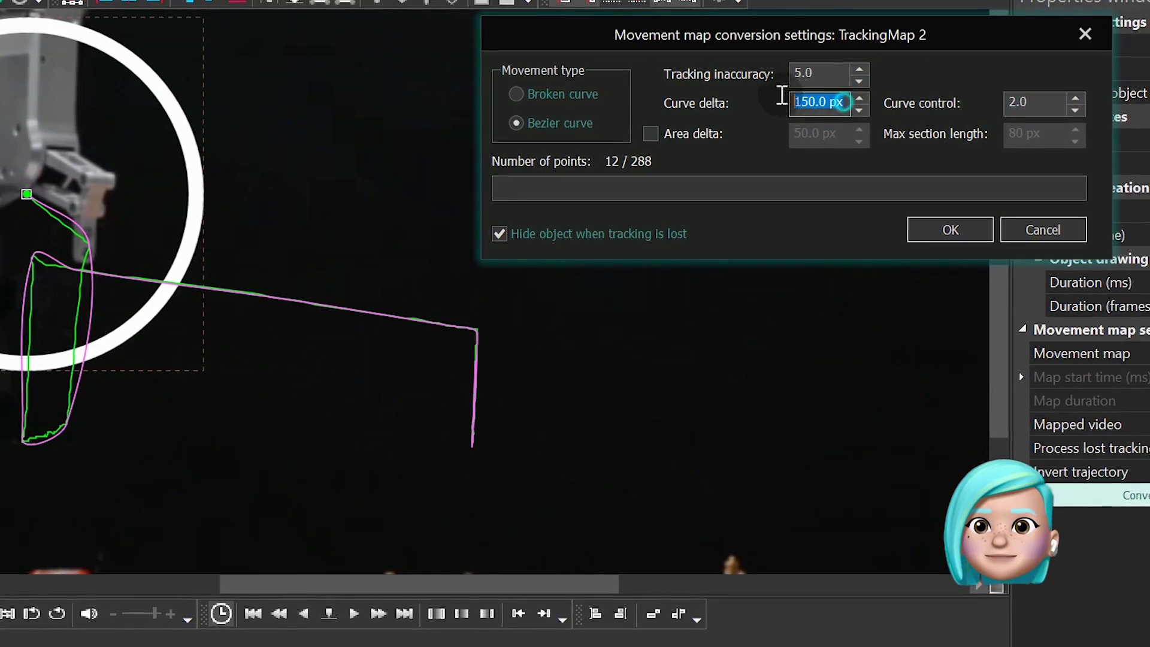
text(10)
click(1034, 108)
click(823, 101)
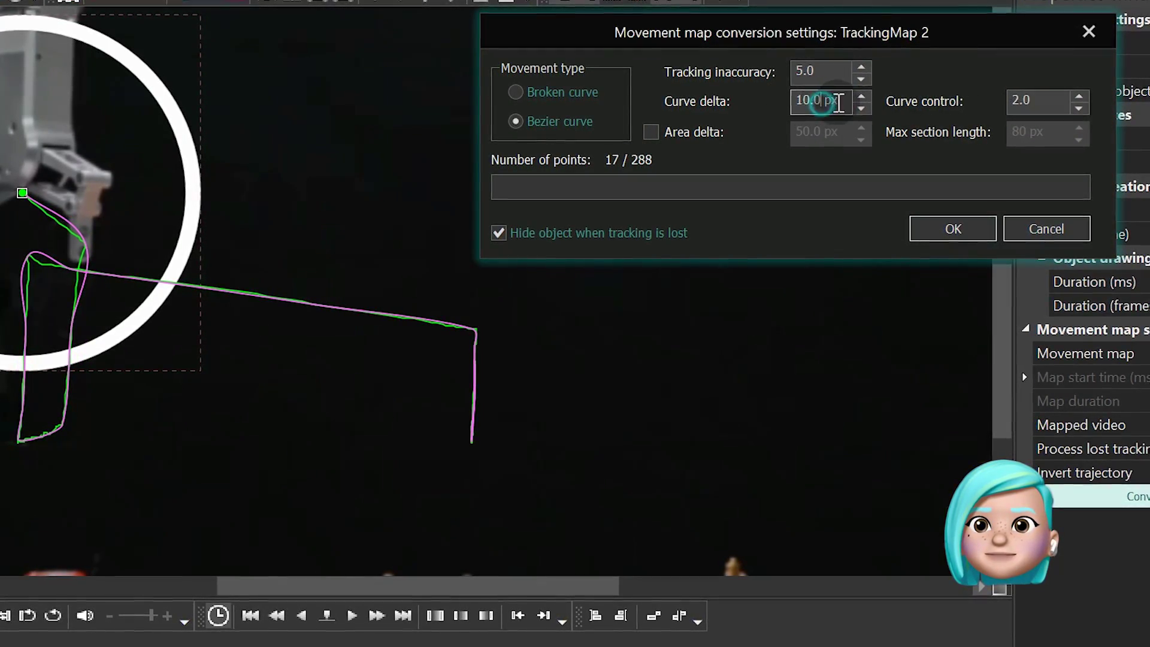
double_click(839, 102)
text(20)
double_click(828, 102)
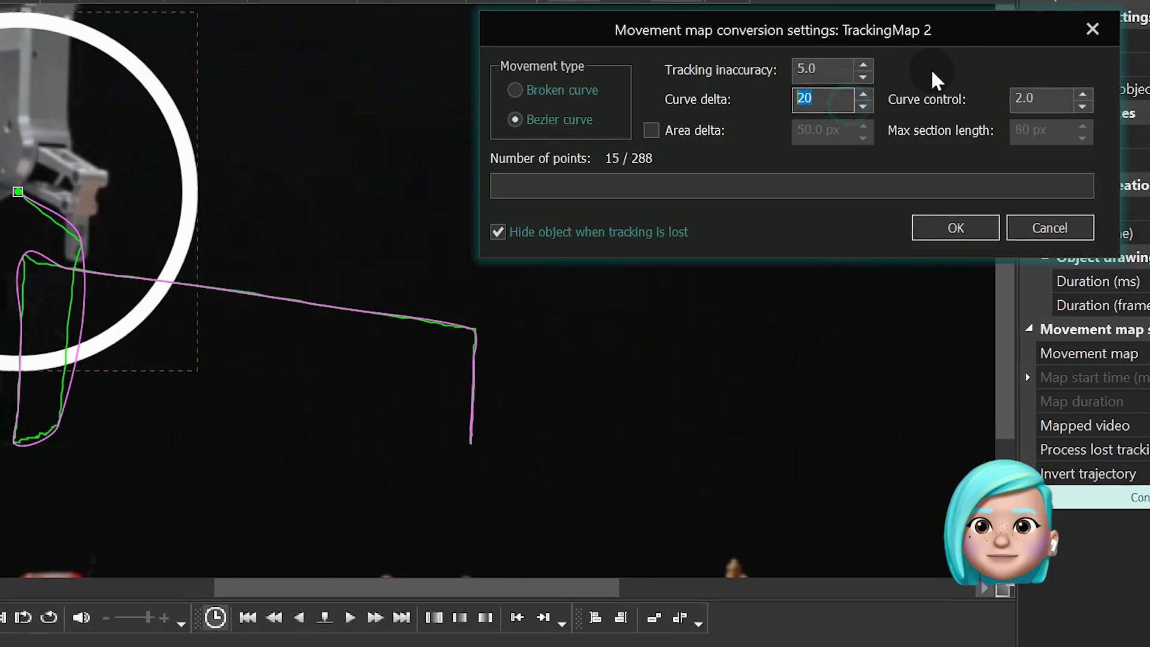
text(10)
- Enable area delta at 10 px, set max section length to 30 px, and convert the path
click(651, 130)
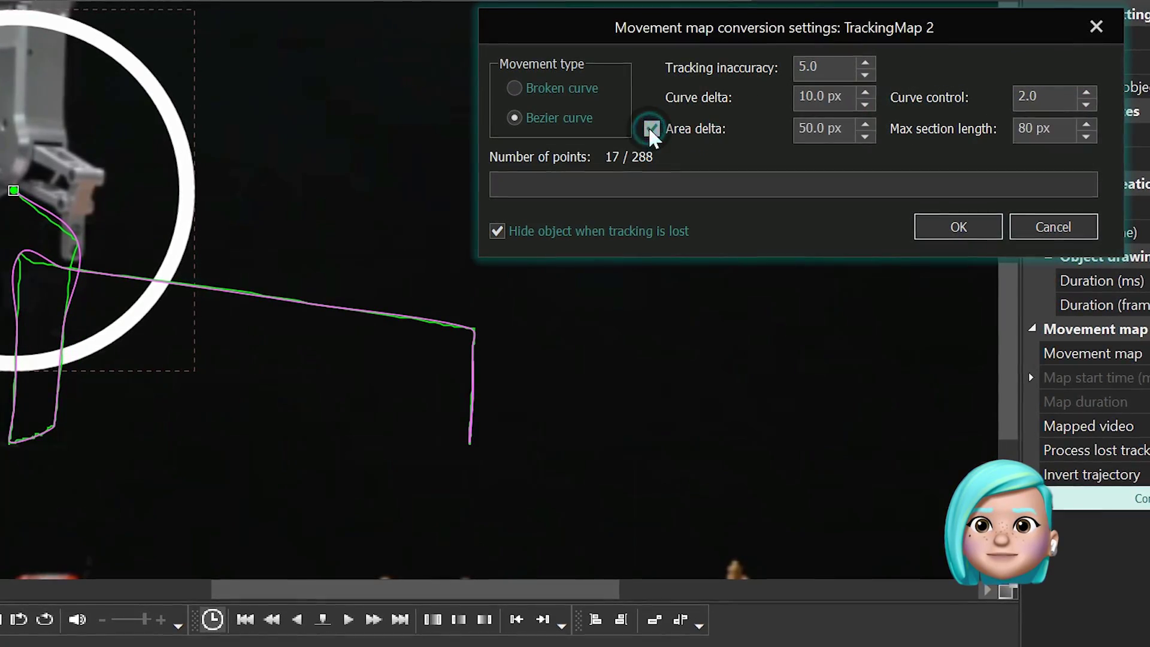
double_click(834, 128)
text(10)
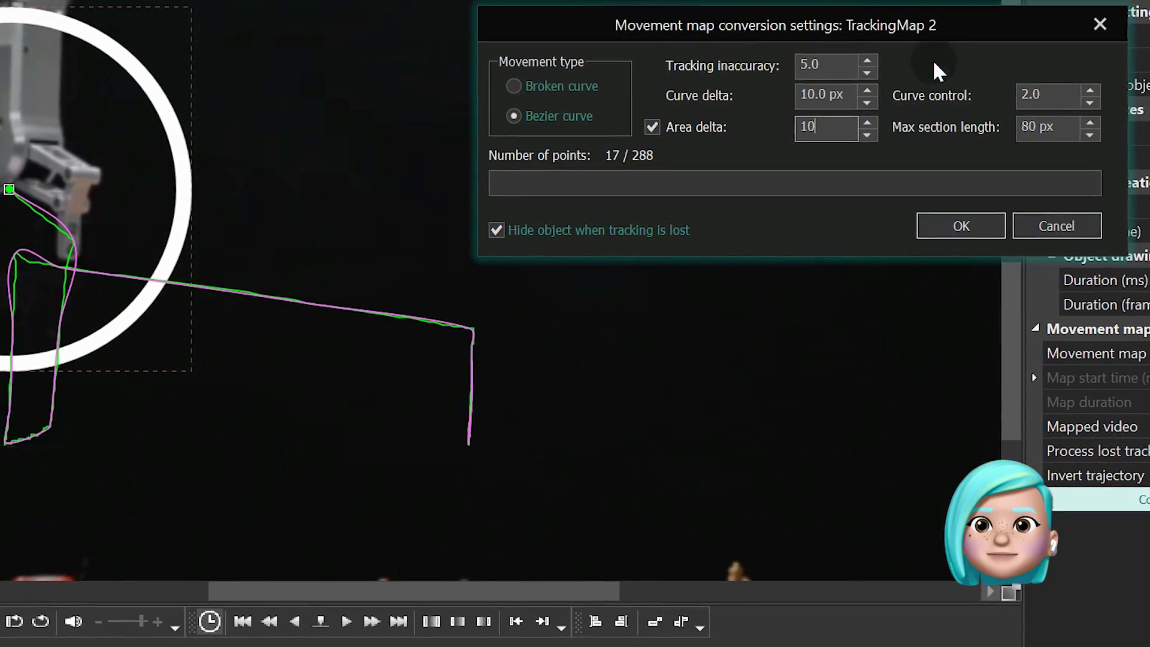
double_click(1021, 128)
text(10)
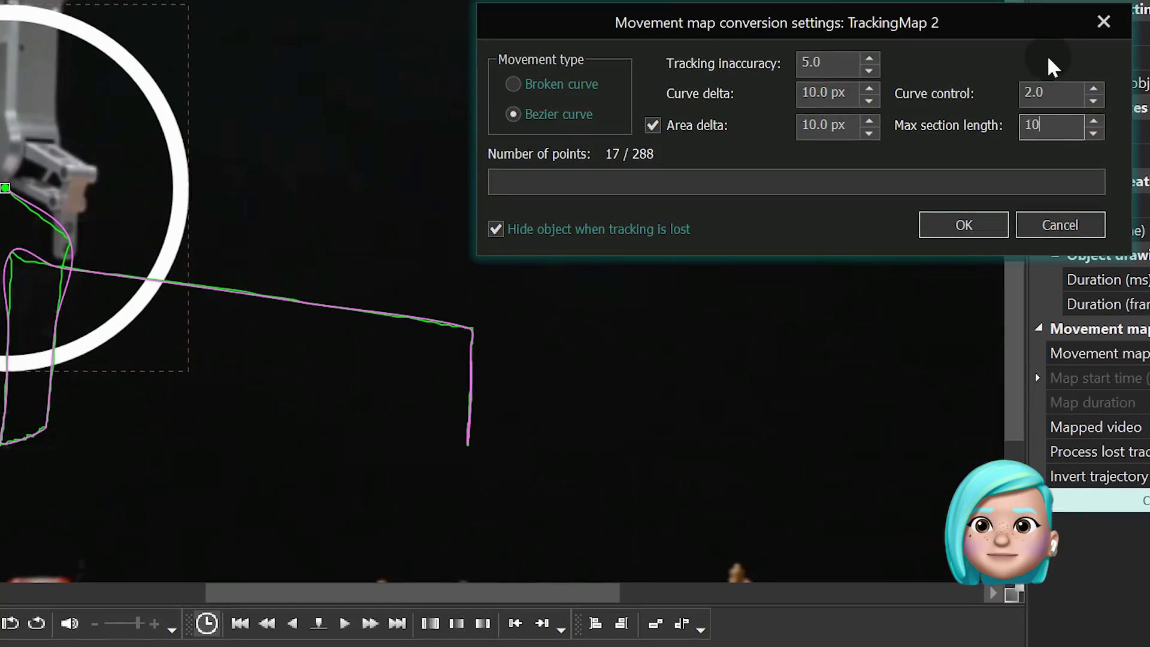
double_click(1039, 125)
text(30)
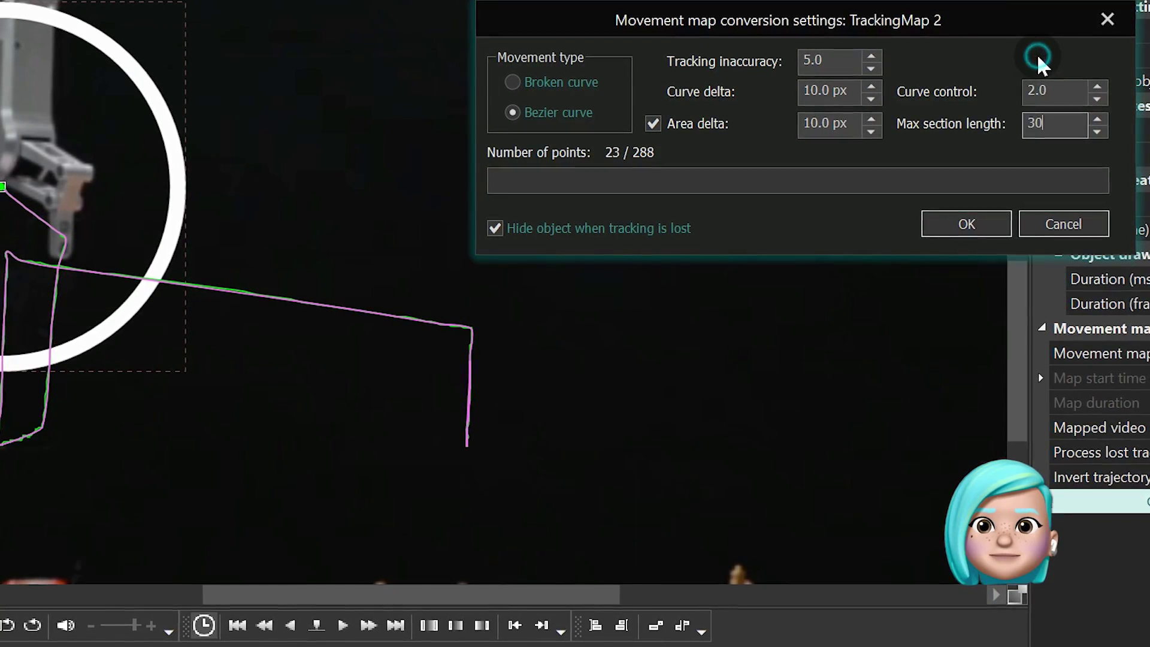
click(855, 124)
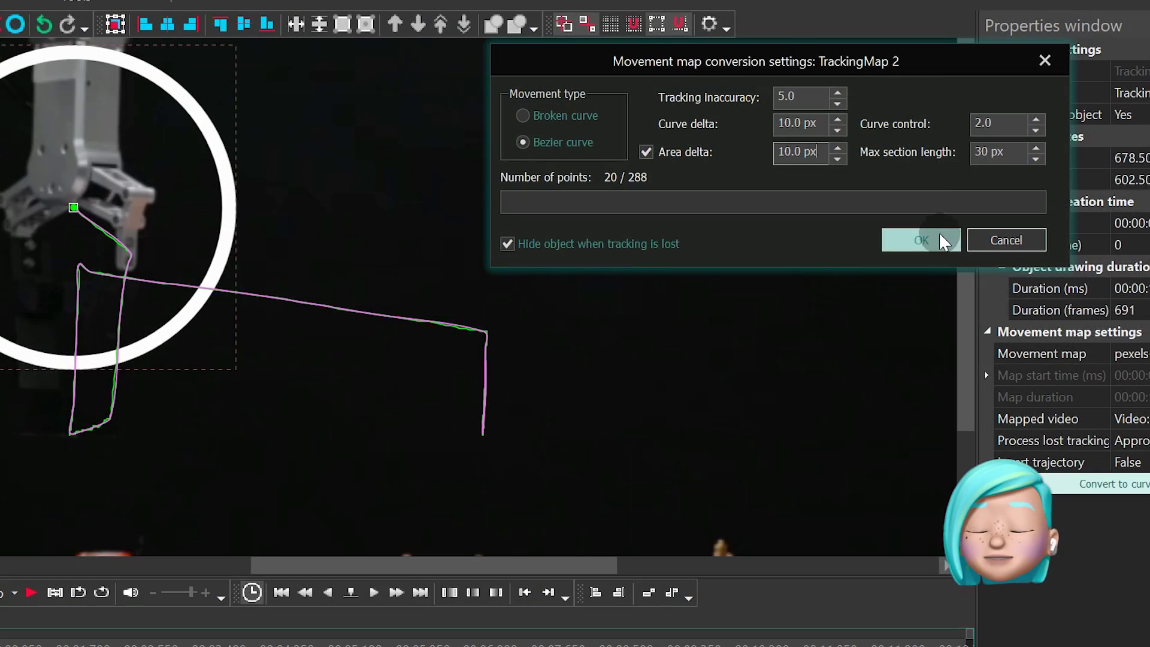
click(943, 241)
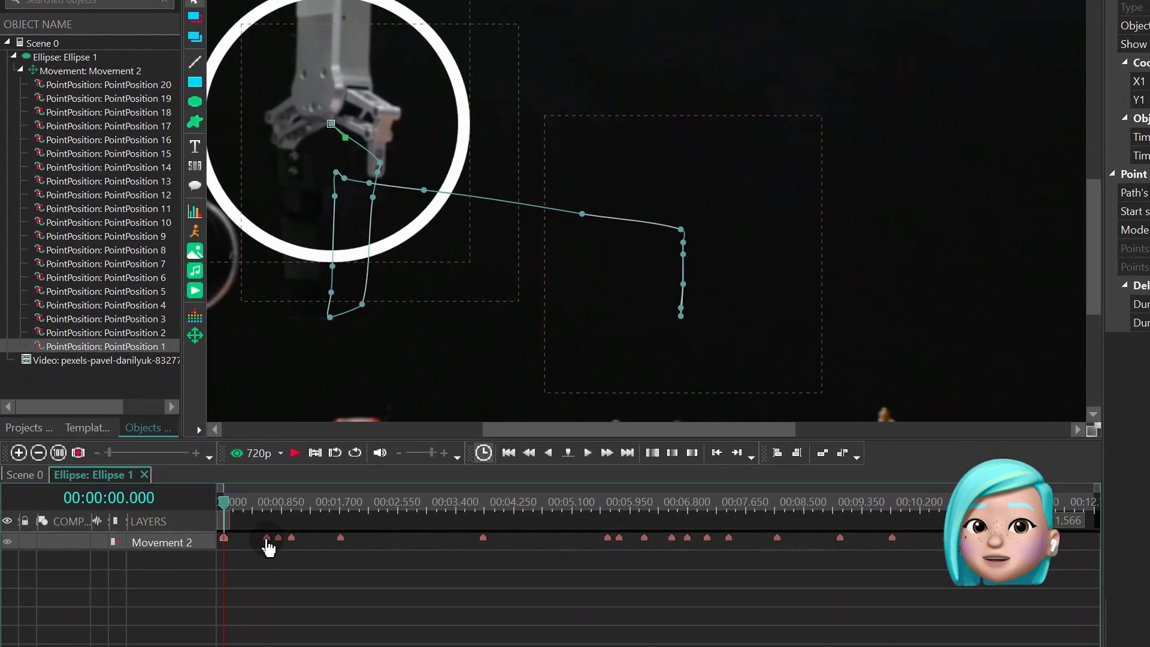
- Step through Movement 2's PointPosition keyframes on the timeline, from the second to the final point
click(268, 538)
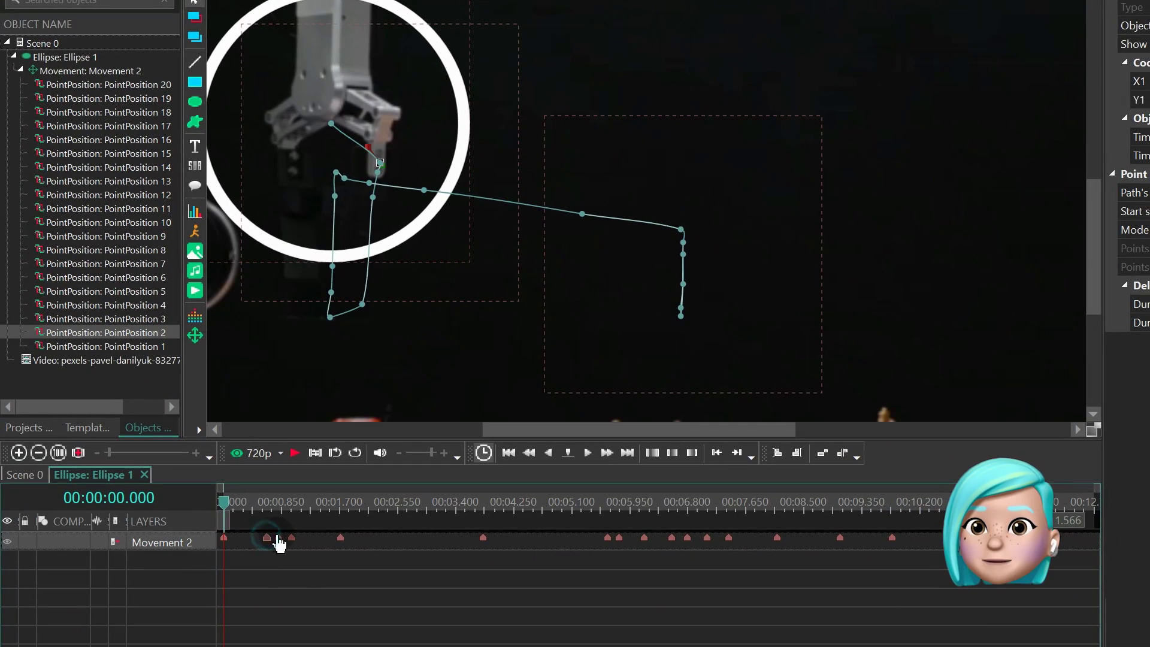
click(291, 537)
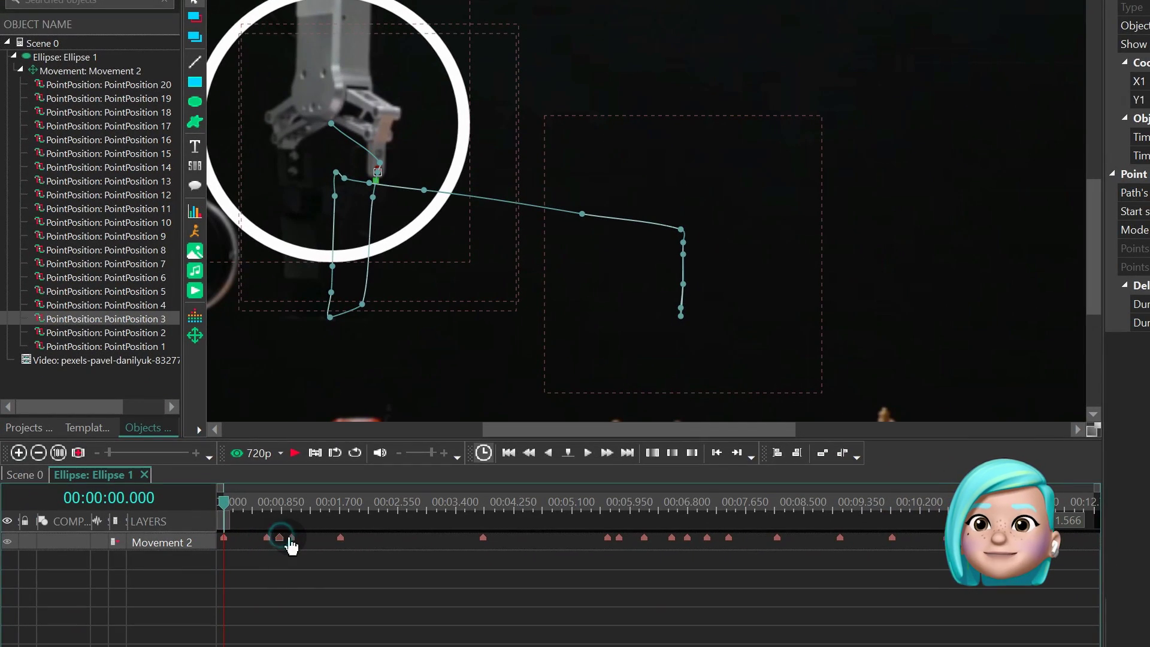
click(340, 538)
click(484, 538)
click(607, 538)
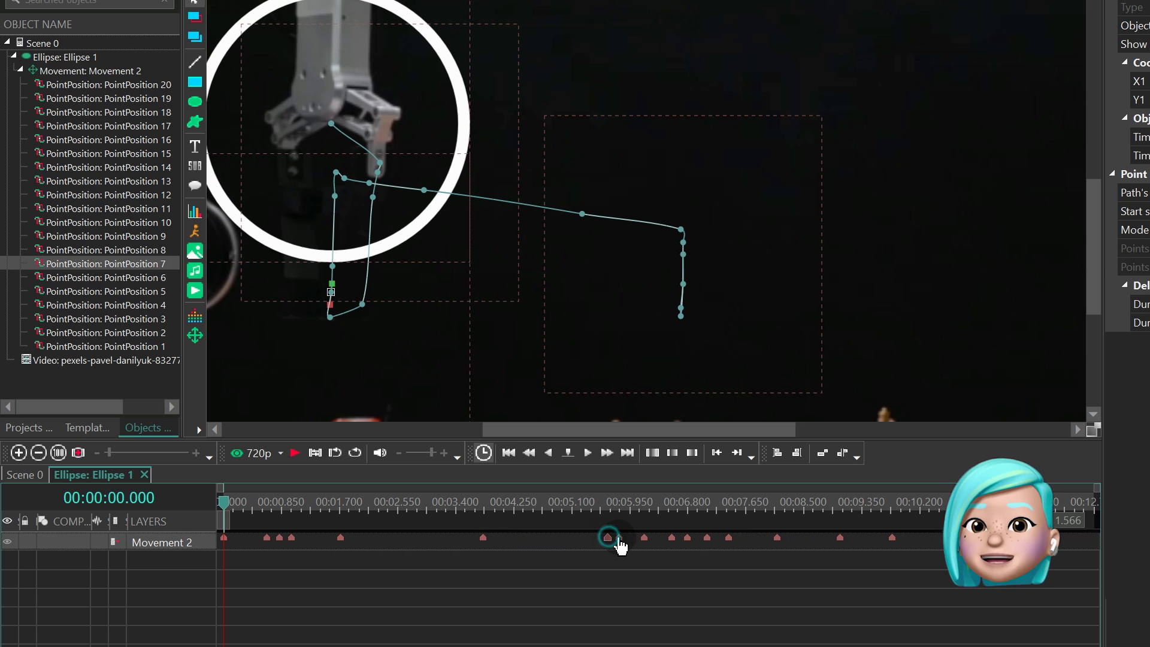
click(619, 538)
click(645, 537)
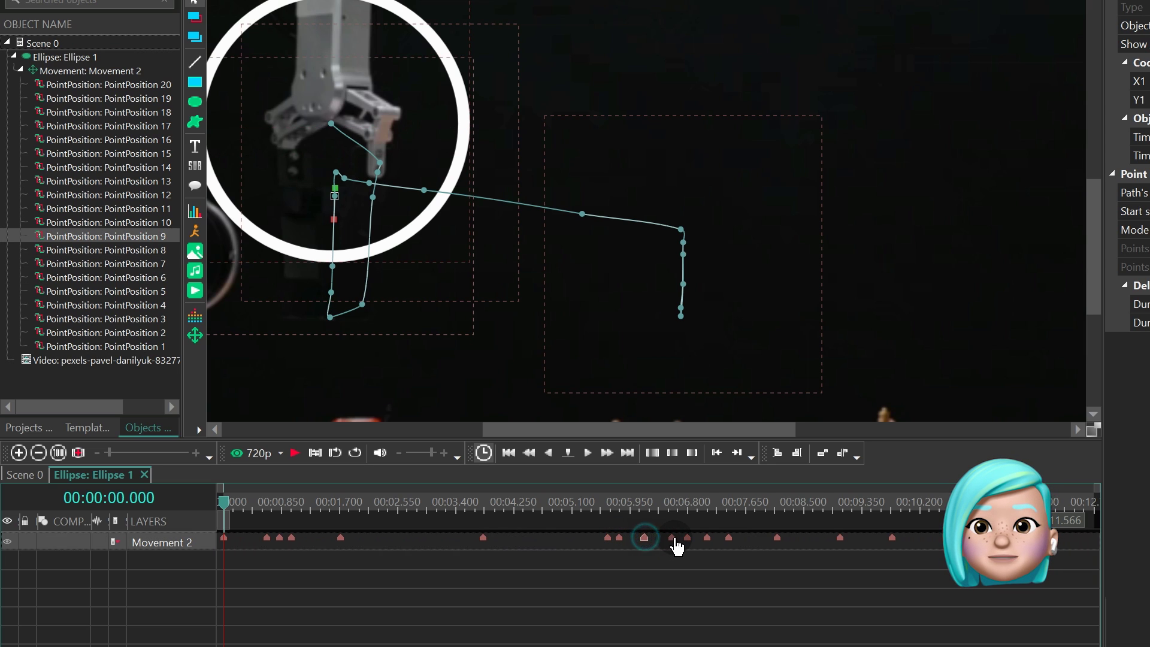
click(671, 537)
click(688, 537)
click(707, 537)
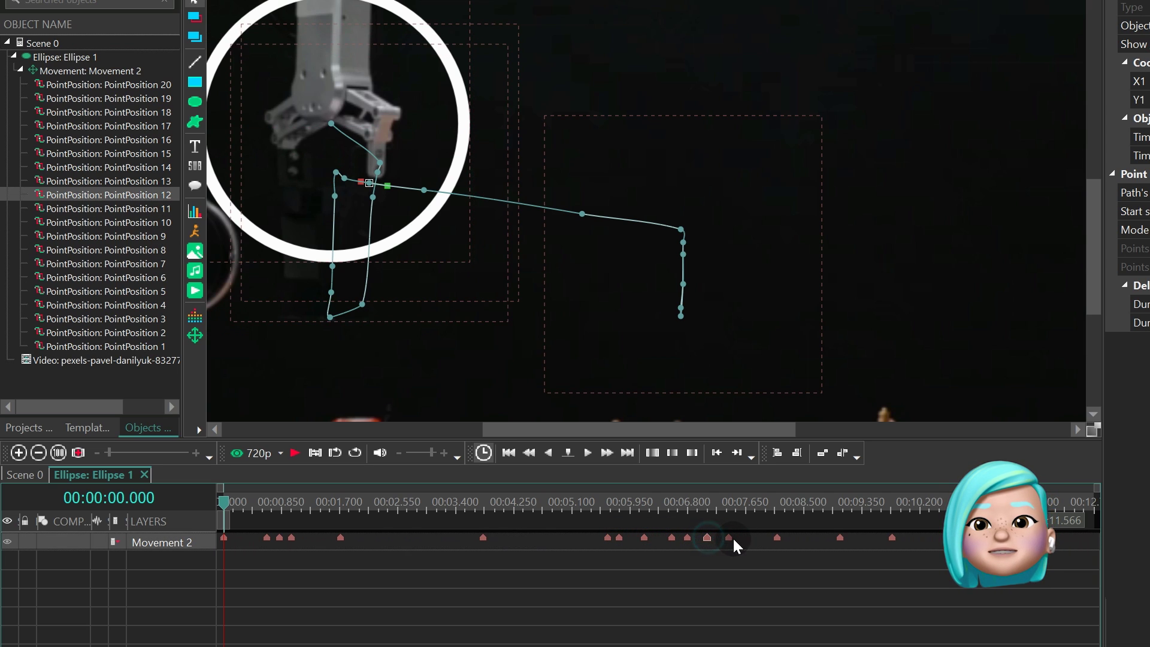
click(728, 537)
click(778, 537)
click(839, 538)
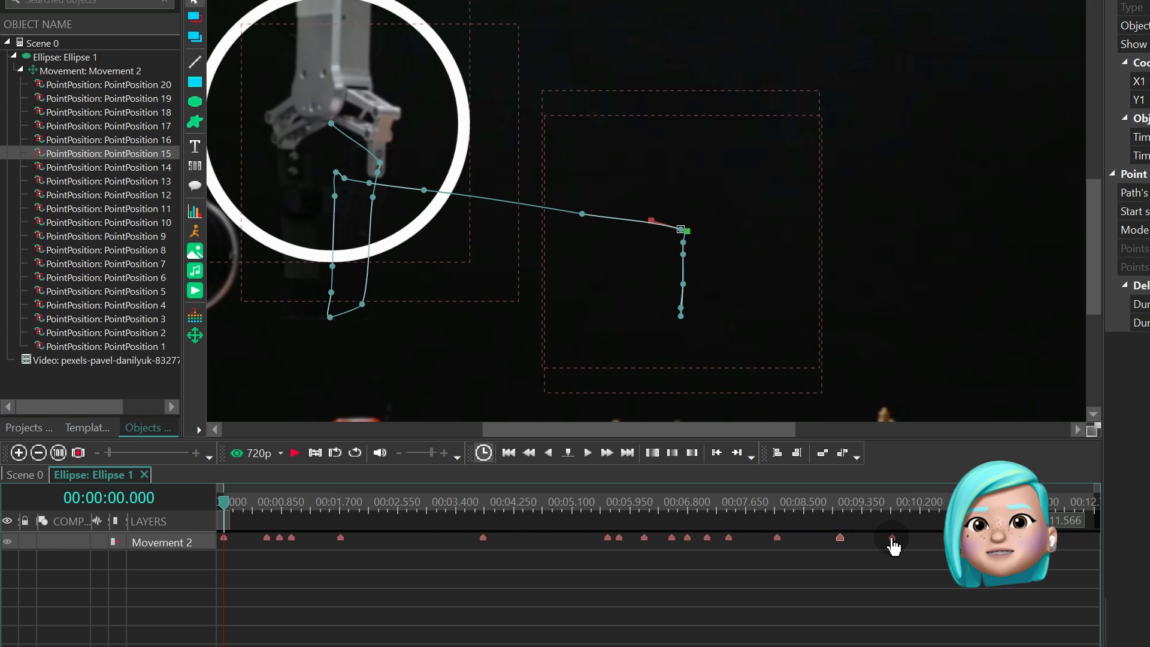
click(892, 537)
click(943, 537)
click(970, 537)
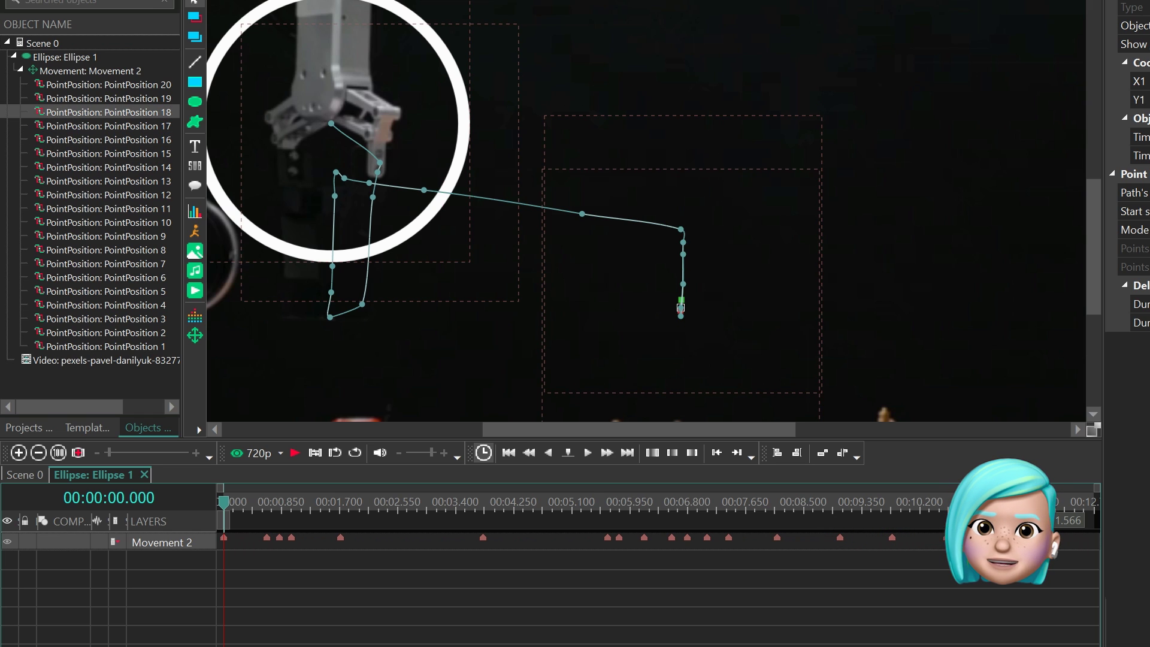
click(994, 537)
click(1018, 537)
scroll(797, 167, down, 8)
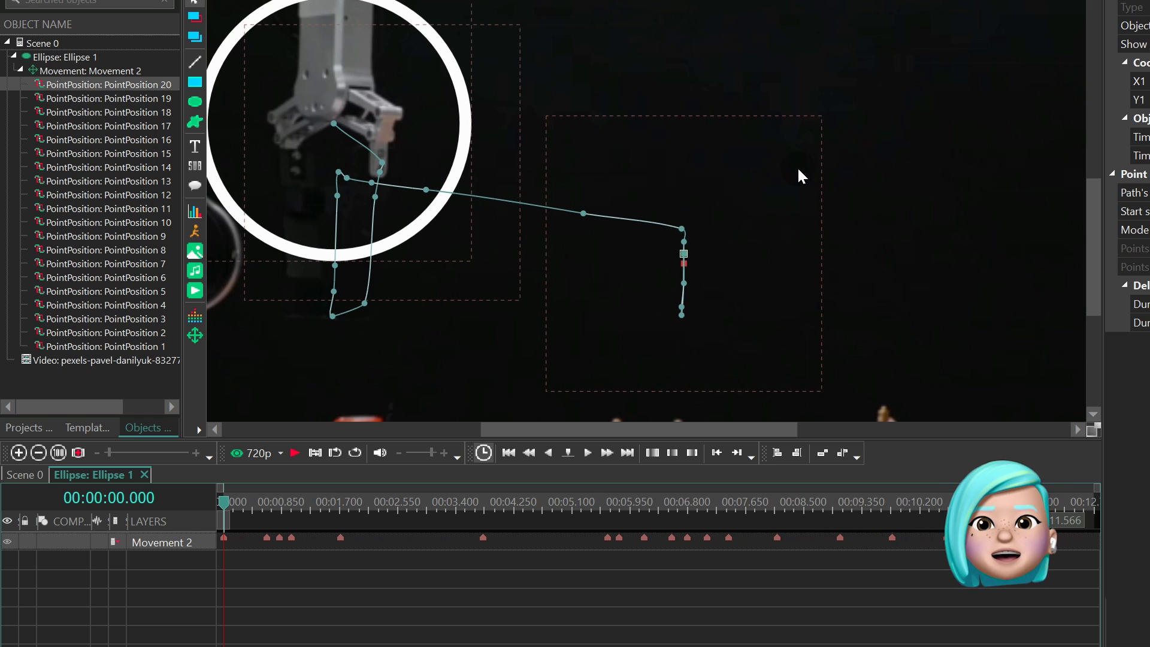
- Play the scene preview to watch the white ring follow the gripper
scroll(704, 231, up, 2)
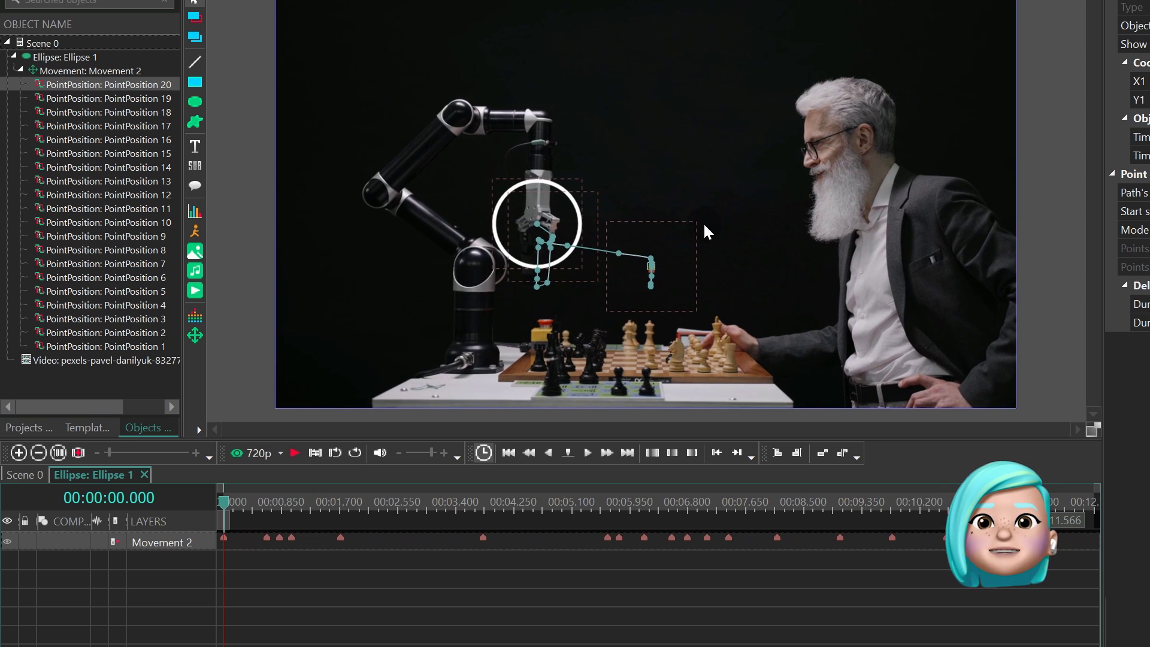
key(space)
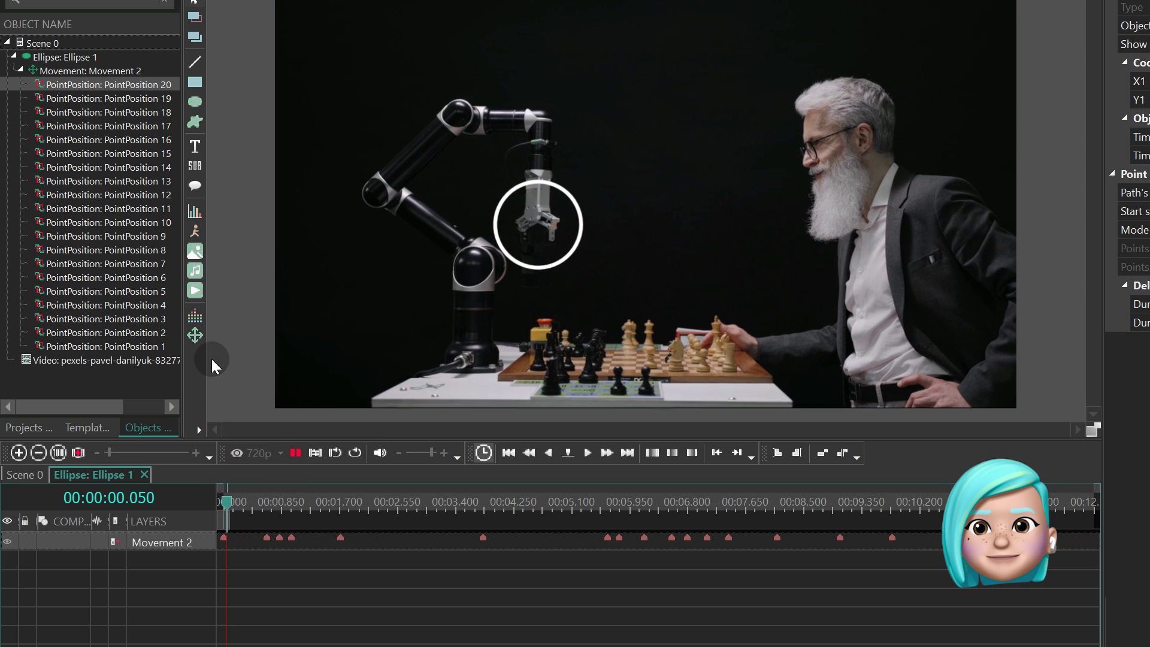